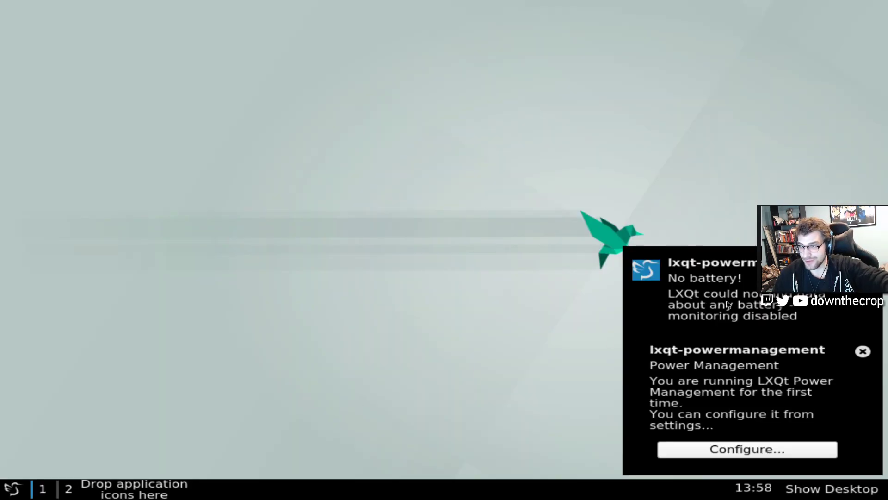
Dismiss the power-management notification and browse the application launcher to System Tools
left_click(863, 352)
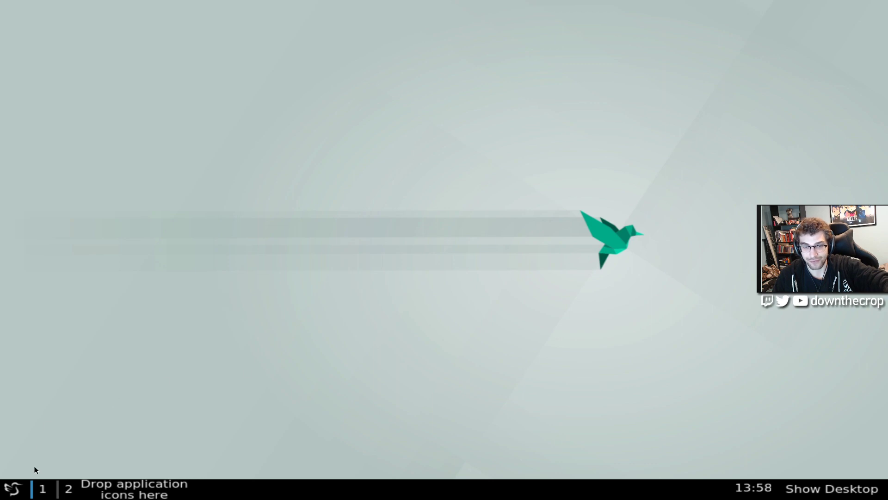
left_click(14, 483)
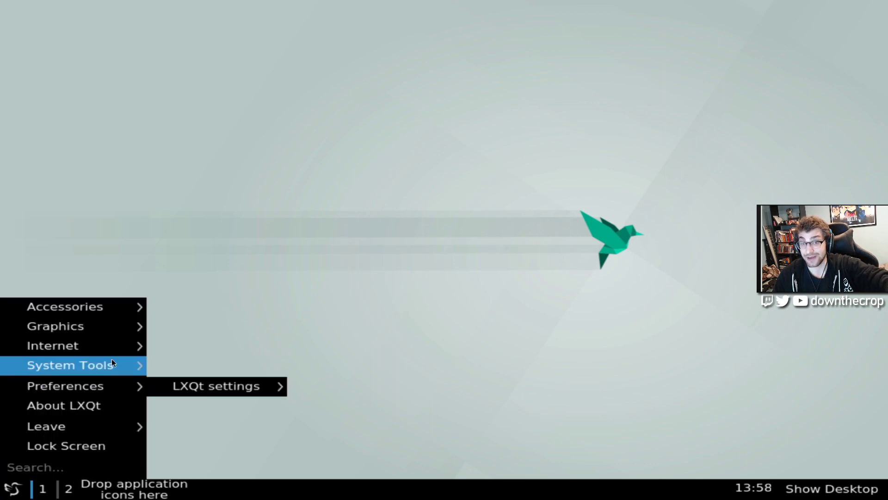
mouse_move(70, 340)
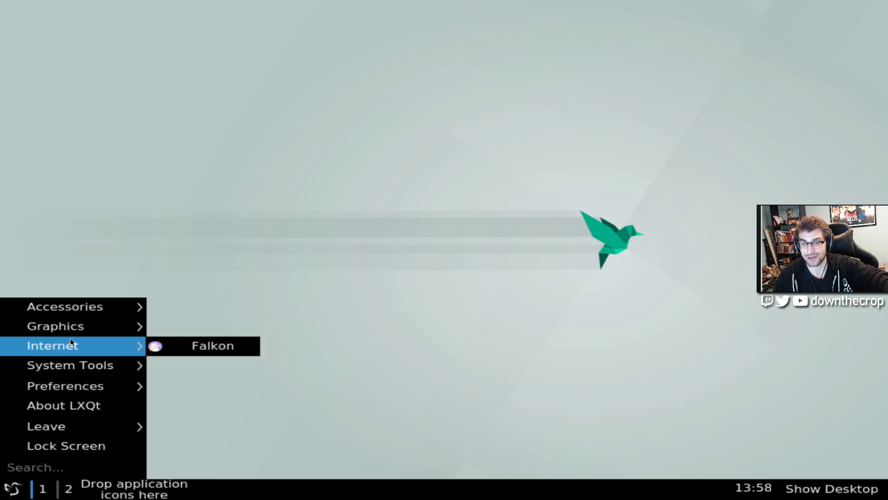
Launch QTerminal from System Tools and reposition its window on the desktop
mouse_move(102, 373)
left_click(169, 366)
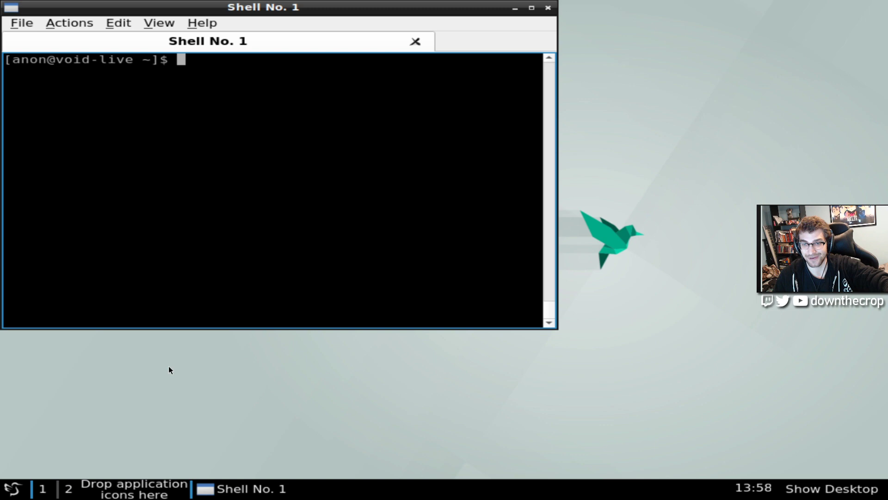
left_click_drag(218, 11, 280, 50)
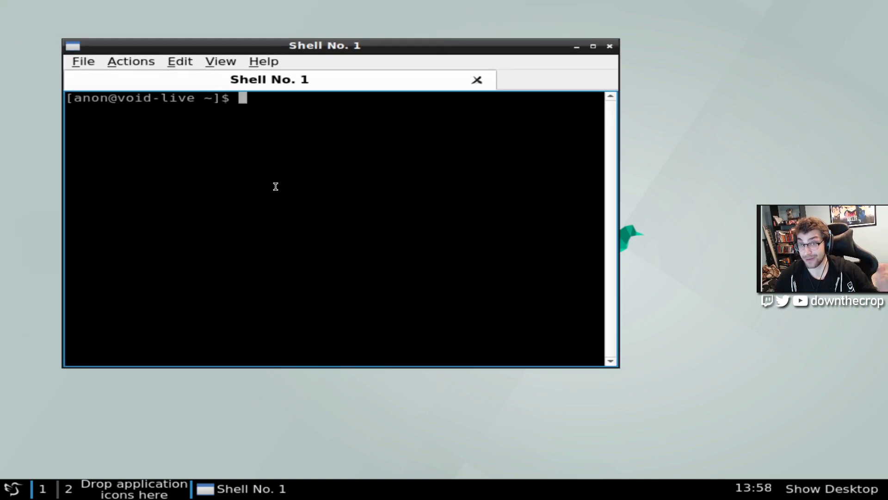
left_click(12, 488)
mouse_move(48, 367)
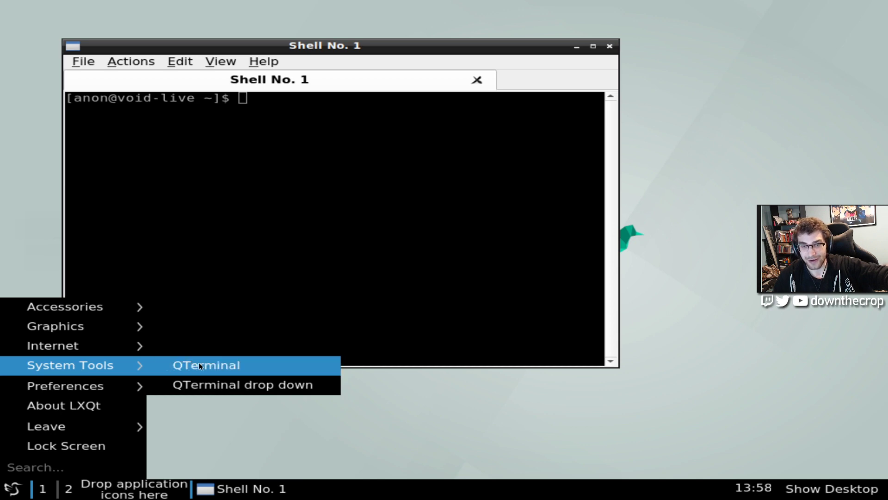
left_click(259, 268)
left_click(221, 61)
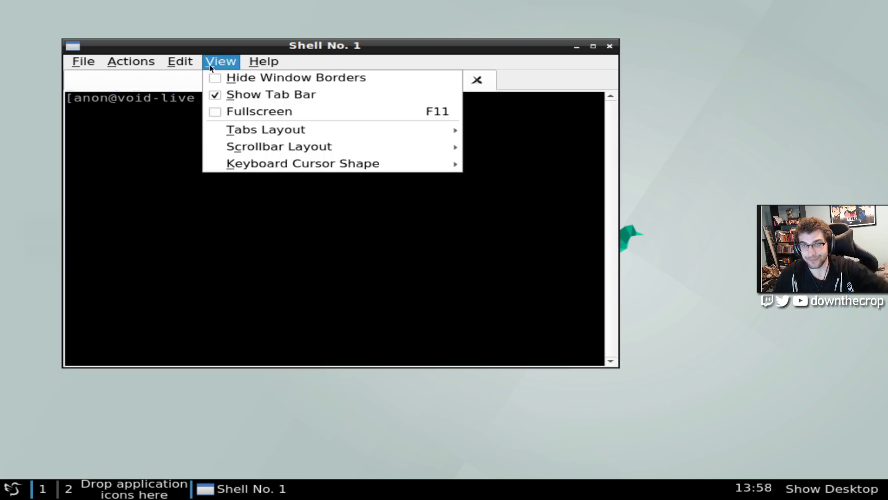
left_click(185, 59)
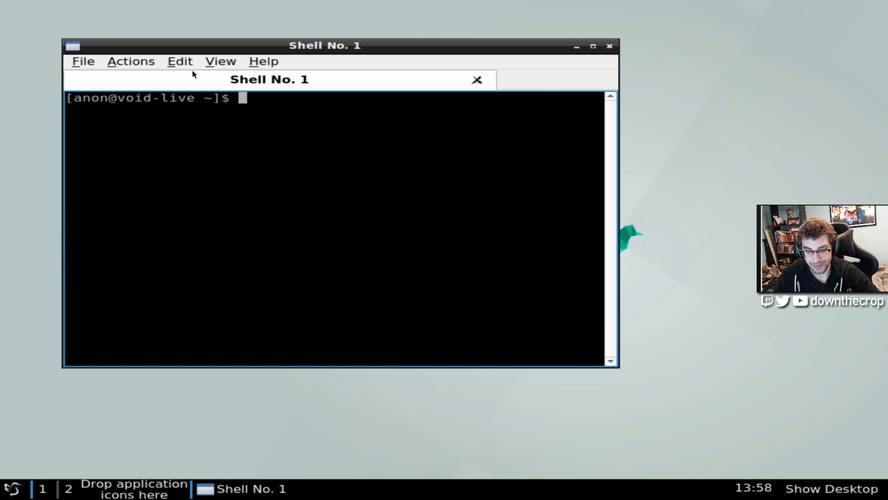
Enlarge the terminal font, maximise the window, and run sudo void-installer
key("ctrl+plus")
key("ctrl+plus")
key("ctrl+plus")
key("ctrl+plus")
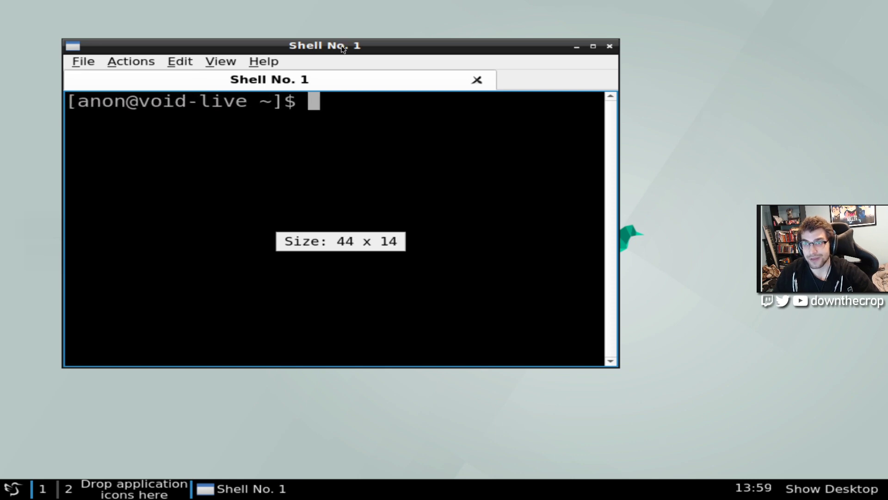
left_click_drag(340, 45, 277, 26)
double_click(280, 26)
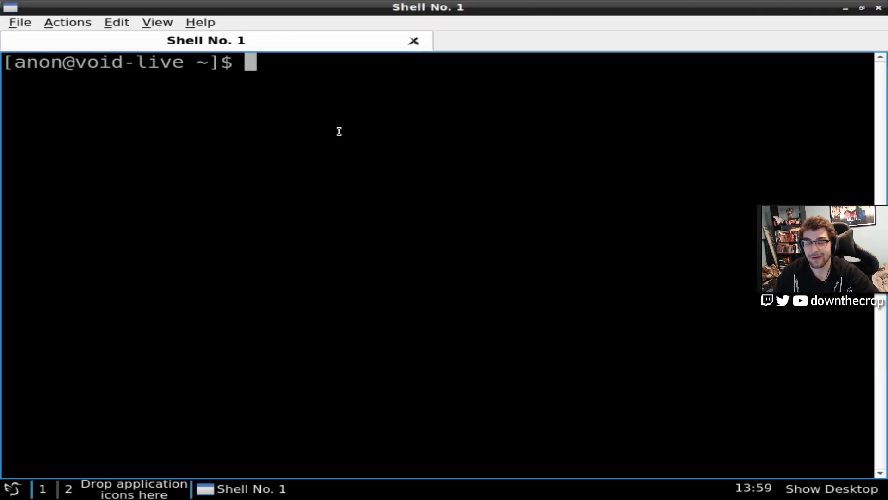
type("sudo void")
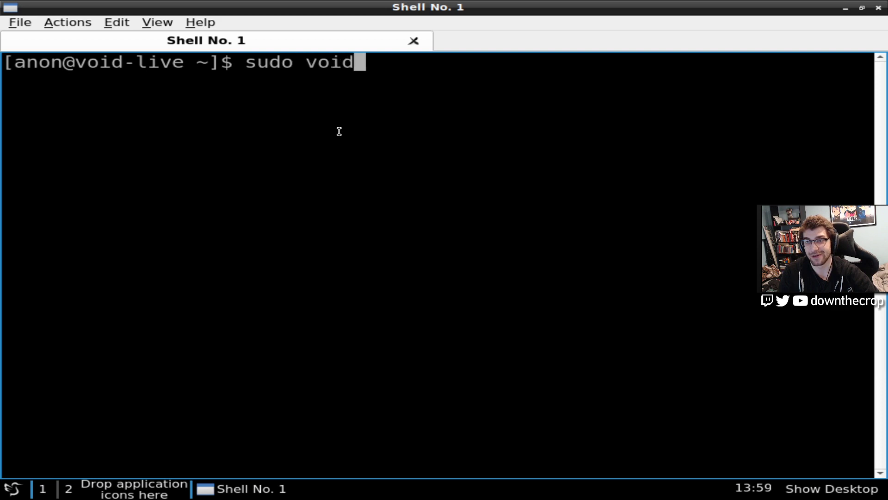
type("-installer")
key("Return")
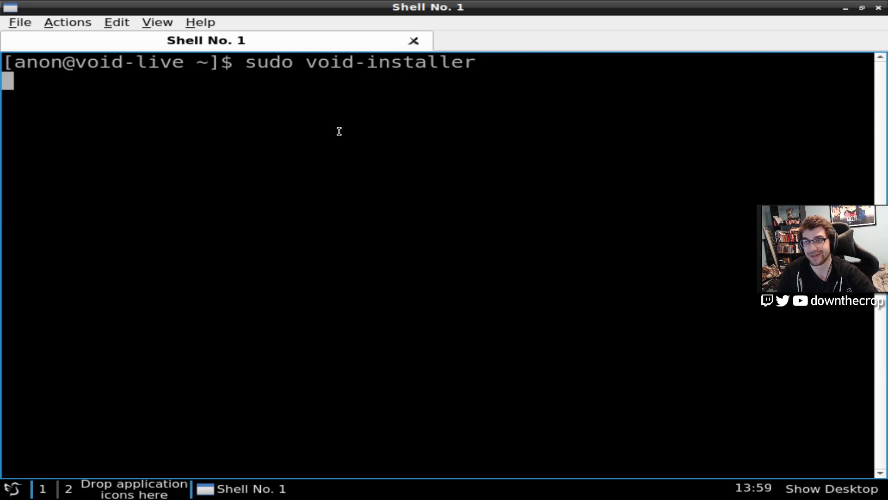
Accept the installer welcome and choose a keymap from the 'u' entries under Keyboard
key("Return")
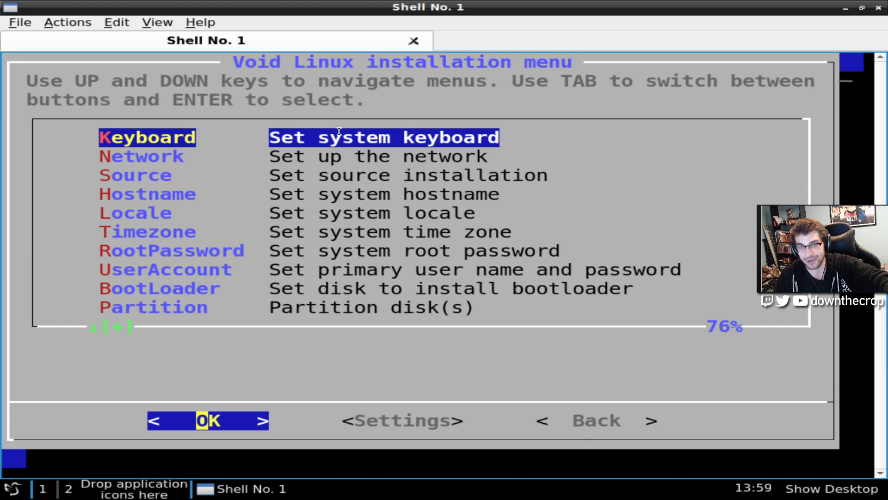
key("Return")
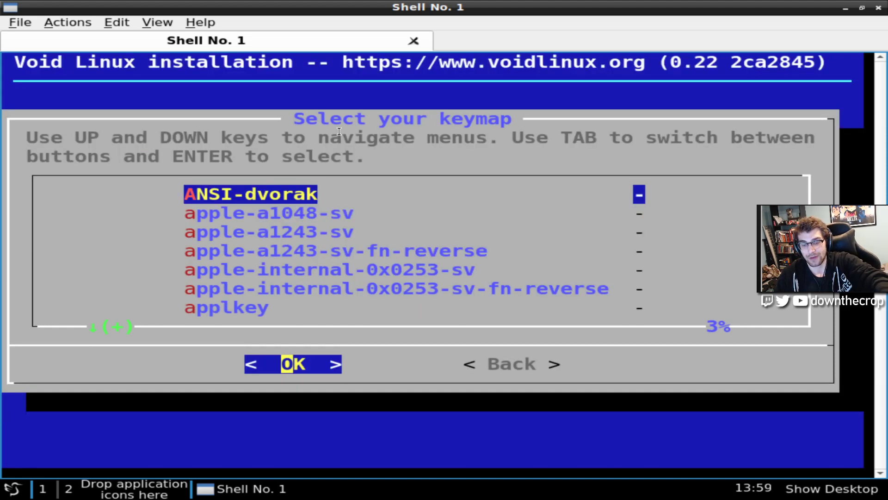
key("u")
key("Down")
key("Down")
key("Down")
key("Down")
key("Down")
key("Down")
key("Down")
key("Down")
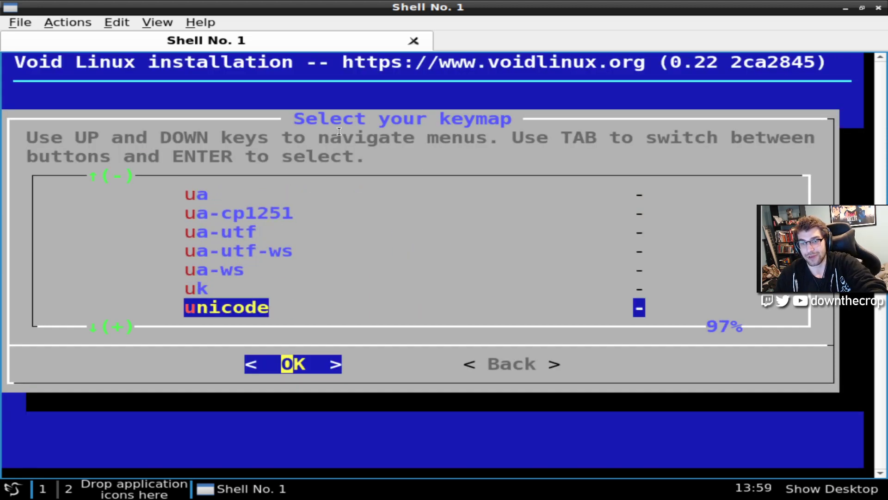
key("Return")
Configure enp0s3 with DHCP and choose local ISO packages as the installation source
key("Return")
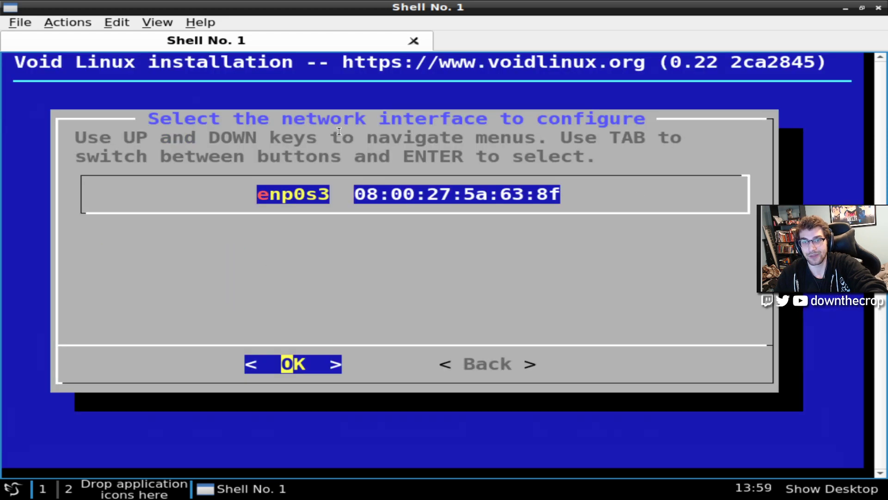
key("Return")
key("Return")
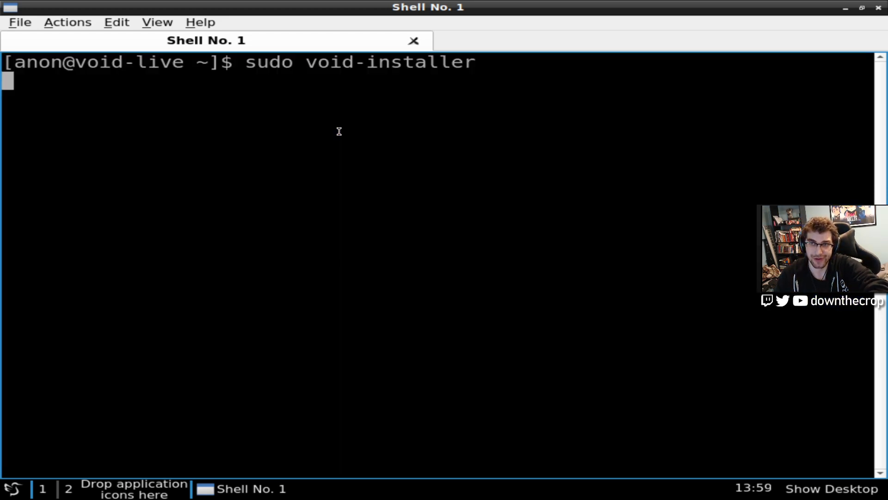
key("Return")
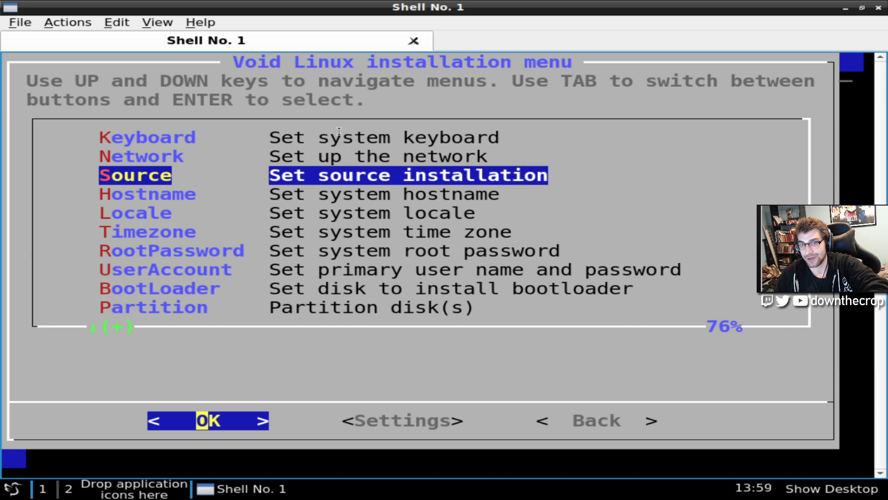
key("Return")
key("Return")
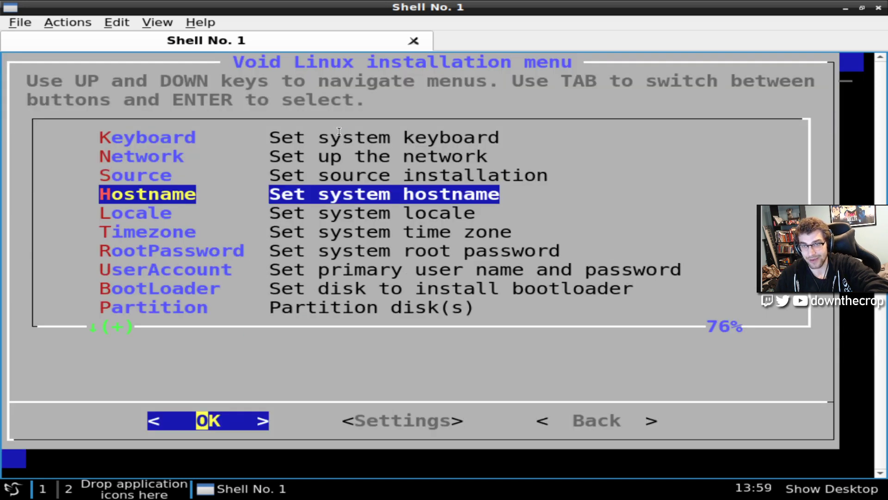
Set the hostname to void and return to the Source setting
key("Return")
type("void")
key("Return")
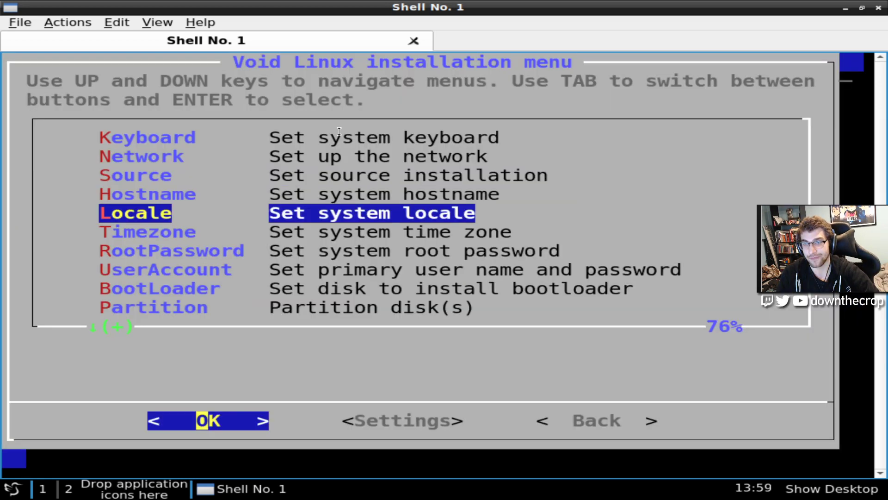
key("Up")
key("Return")
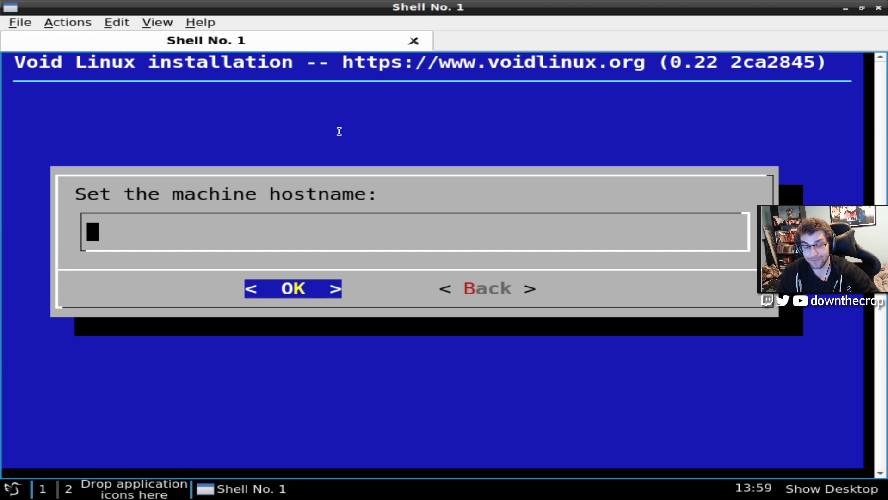
type("void")
key("Return")
key("Up")
key("Up")
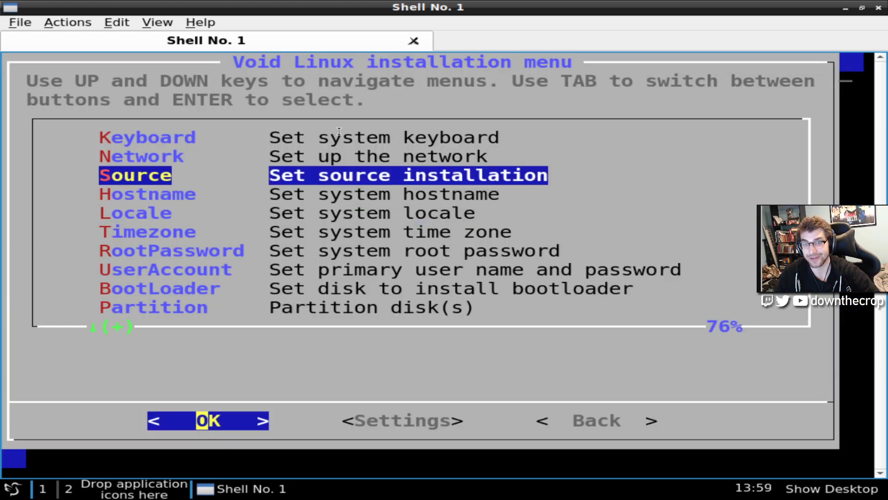
key("Up")
key("Down")
key("Return")
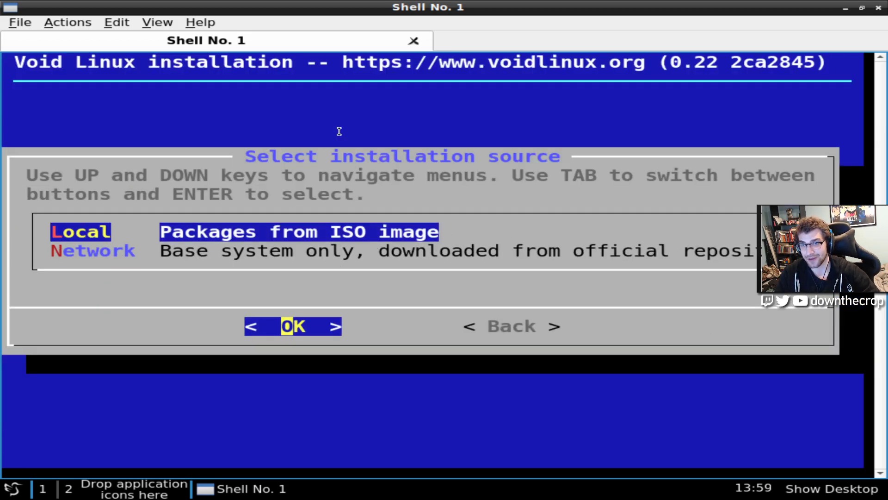
key("Return")
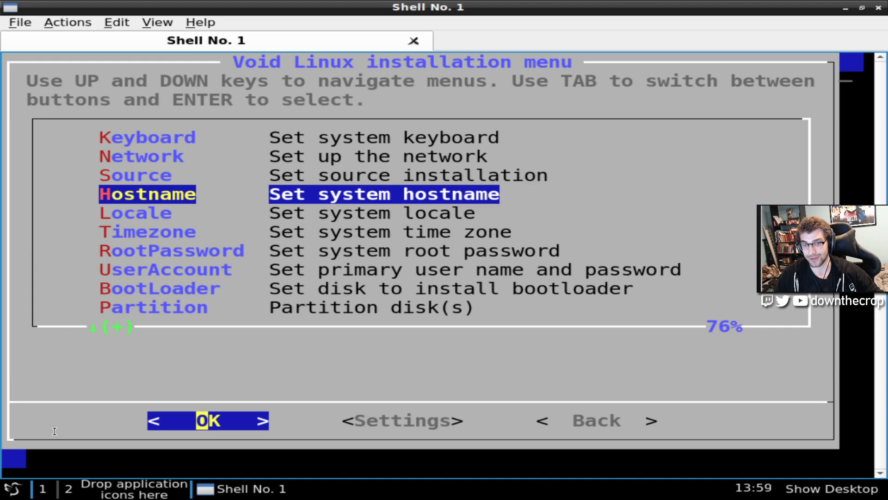
Open a second QTerminal window and move it aside to uncover the installer
left_click(14, 489)
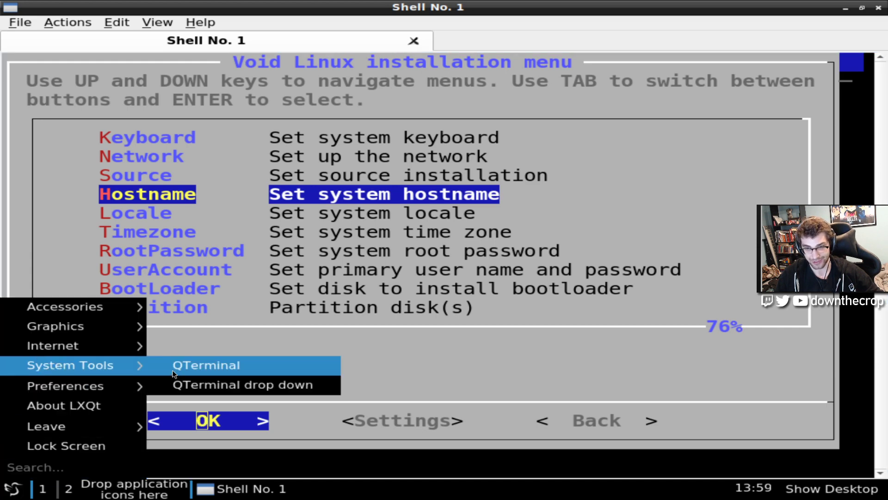
left_click(194, 366)
left_click_drag(226, 12, 491, 220)
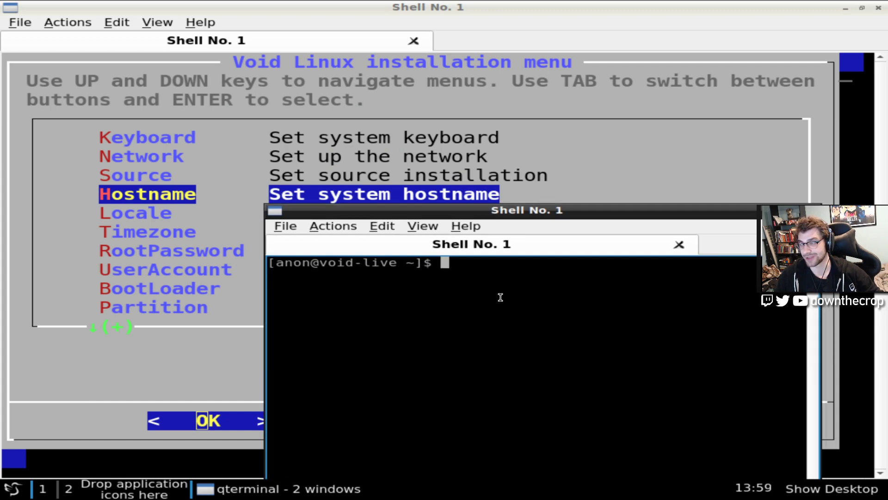
left_click(356, 489)
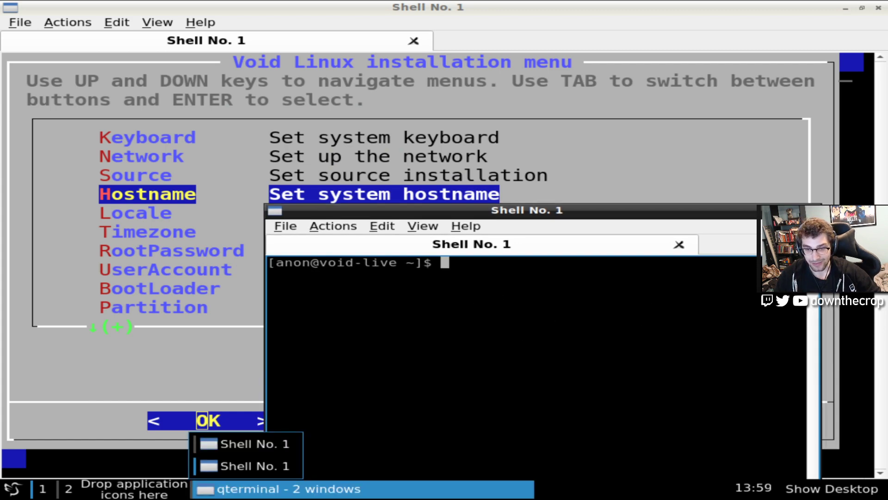
key("Escape")
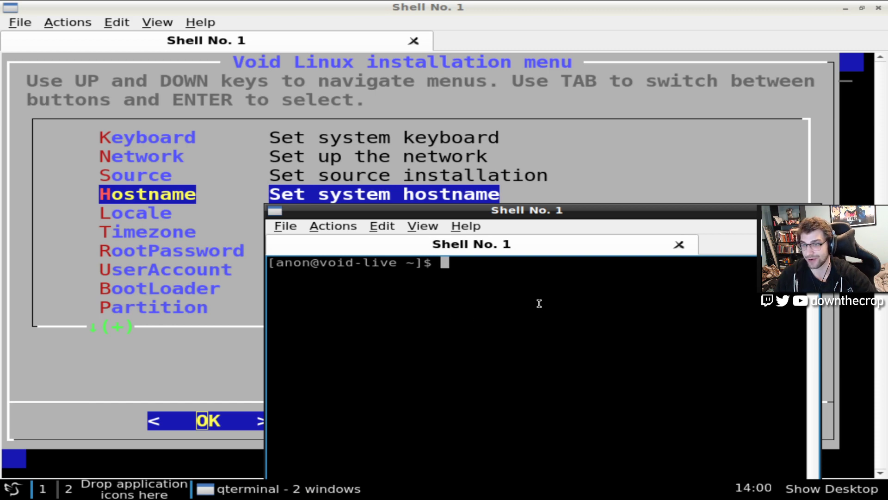
Change into /sys/firmware/efi/ using Tab completion and list its contents to confirm EFI boot
type("cd /sys/fir")
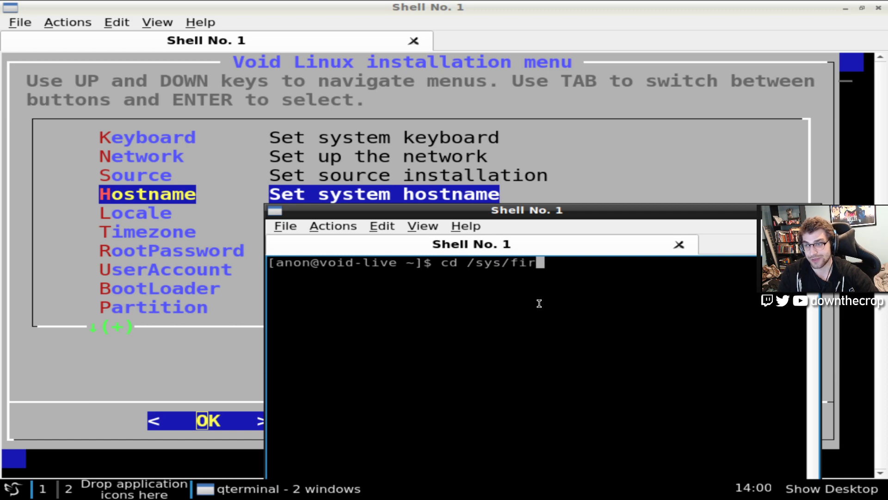
key("Tab")
type("e")
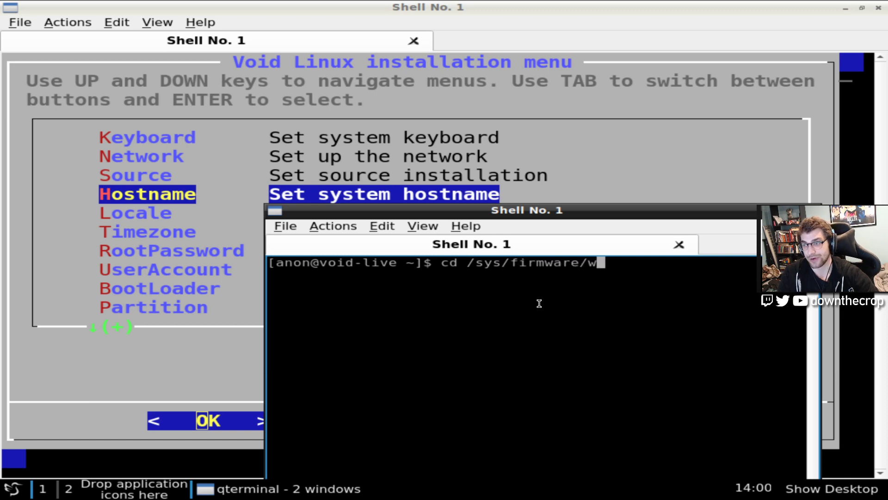
key("Tab")
key("Tab")
key("Tab")
key("Tab")
key("Tab")
key("Tab")
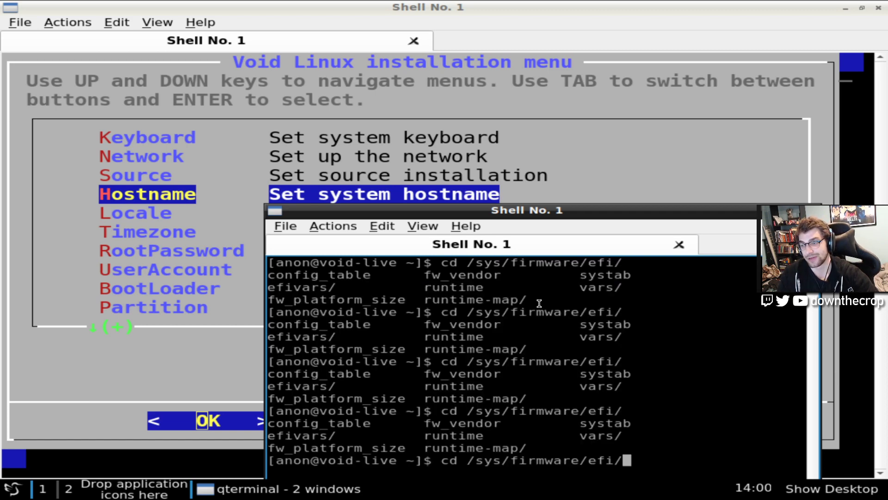
key("Return")
type("ls")
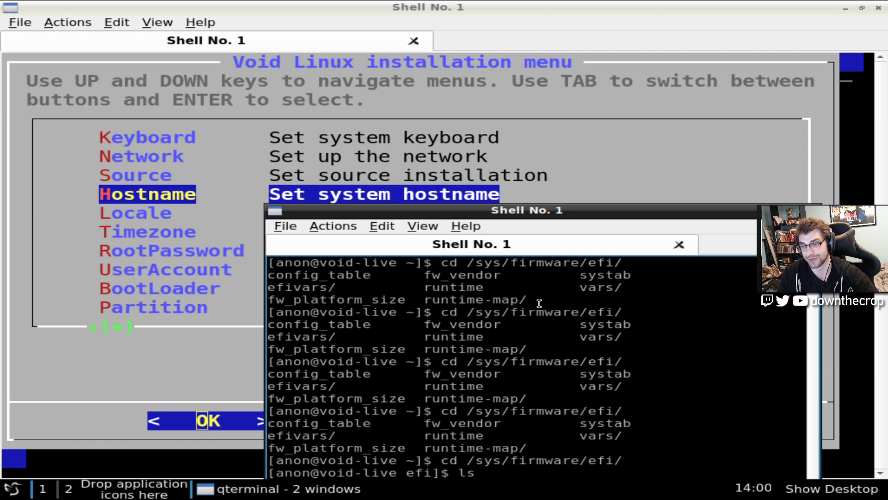
key("Return")
Select the /sys/firmware/efi/ path text and close the extra terminal window
left_click_drag(591, 210, 545, 100)
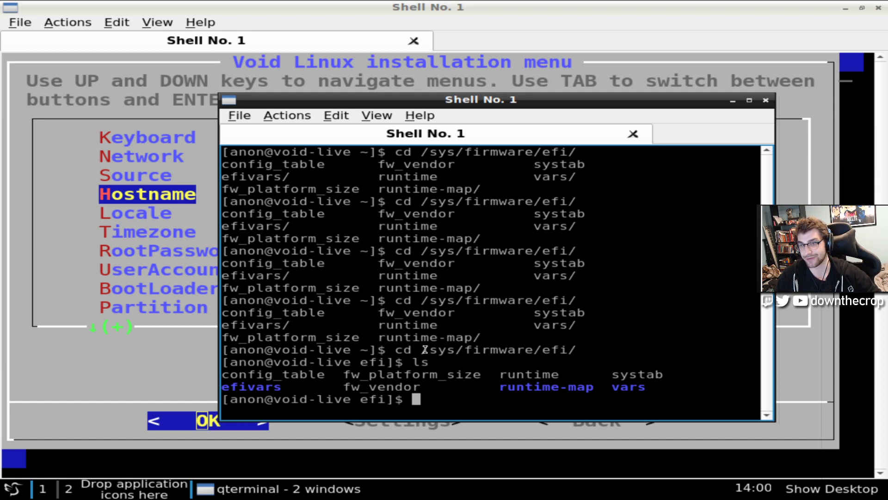
left_click_drag(421, 349, 577, 350)
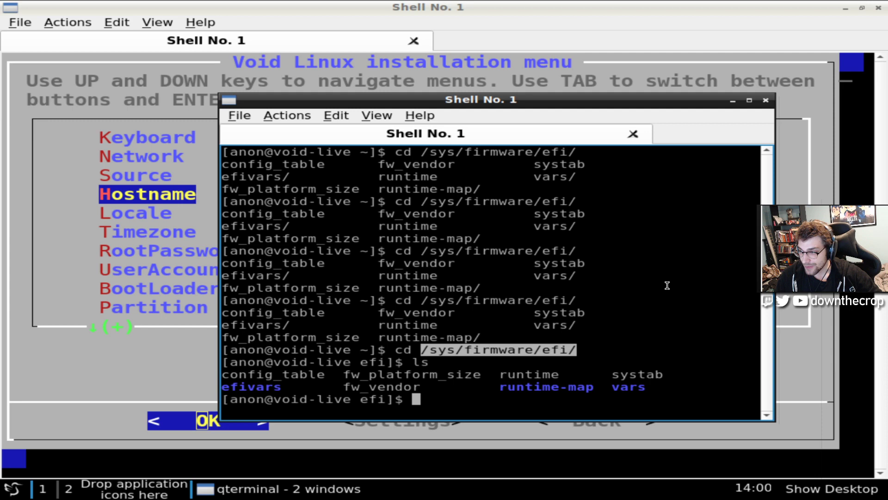
left_click(765, 103)
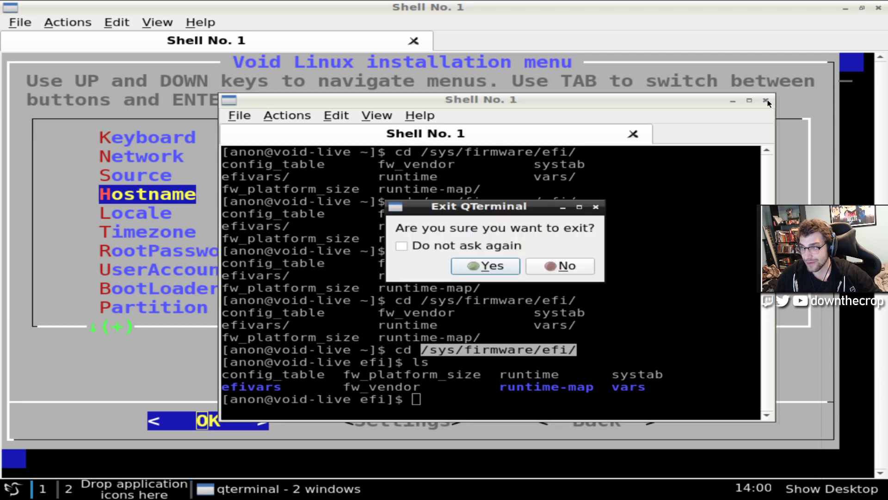
Confirm closing the extra terminal, then set the locale to en_US
left_click(498, 268)
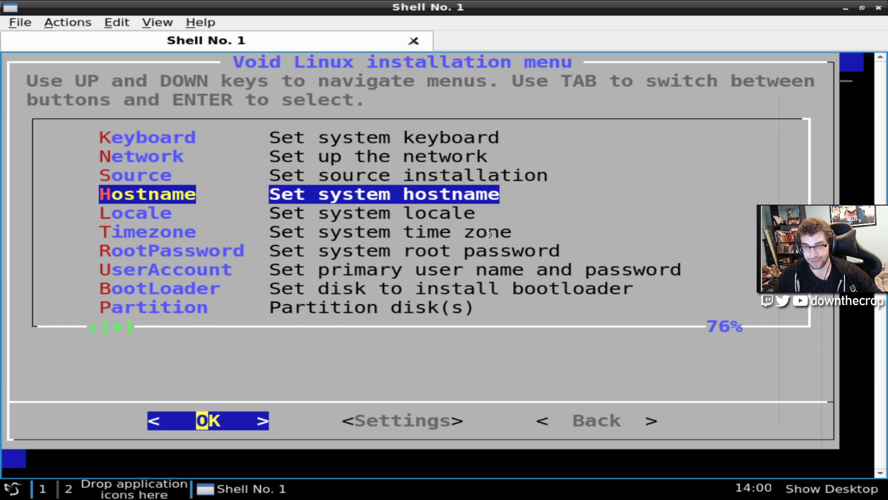
key("Down")
key("Down")
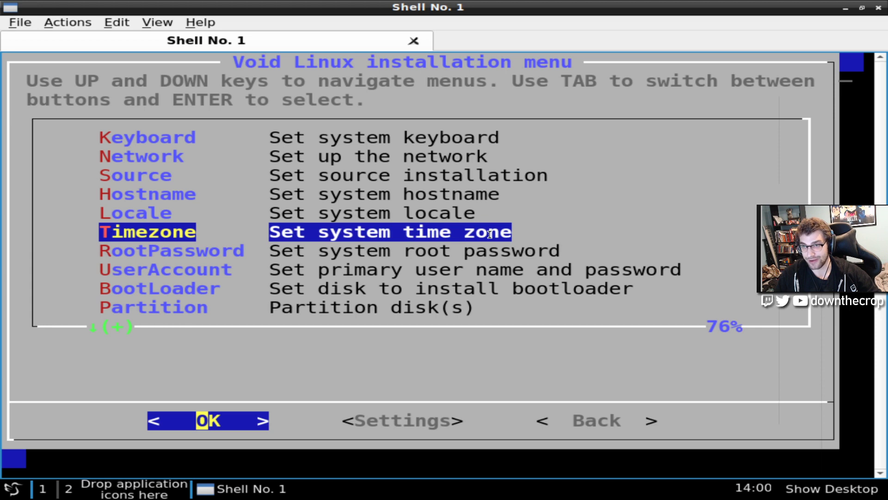
key("Up")
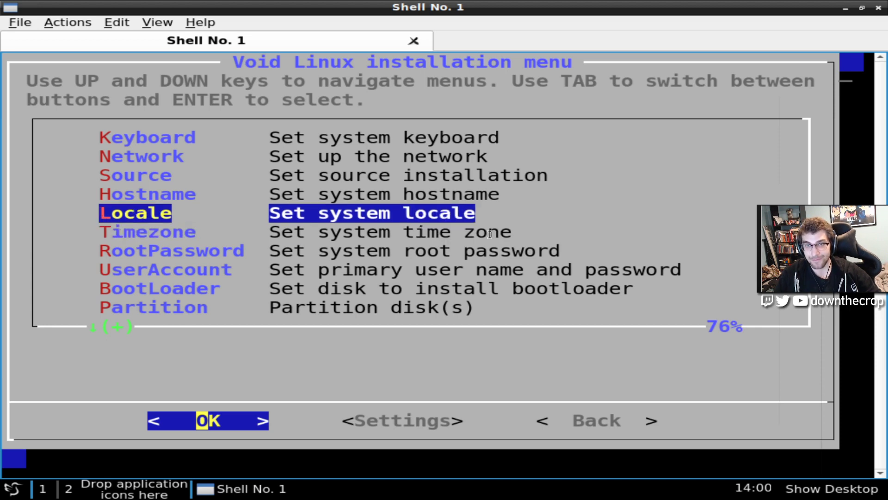
key("Return")
key("Down")
key("Down")
key("Down")
key("Down")
key("Down")
key("Down")
key("Down")
key("Down")
key("Down")
key("Down")
key("Down")
key("Down")
key("Down")
key("Down")
key("Down")
key("Down")
key("Down")
key("Down")
key("Down")
key("Down")
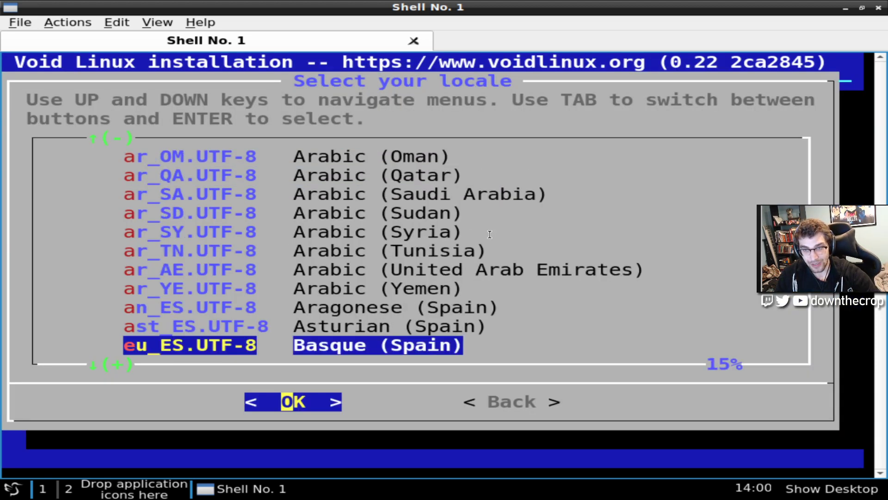
key("Tab")
key("Down")
key("Down")
key("Down")
key("Down")
key("Down")
key("Down")
key("Down")
key("Down")
key("Down")
key("Down")
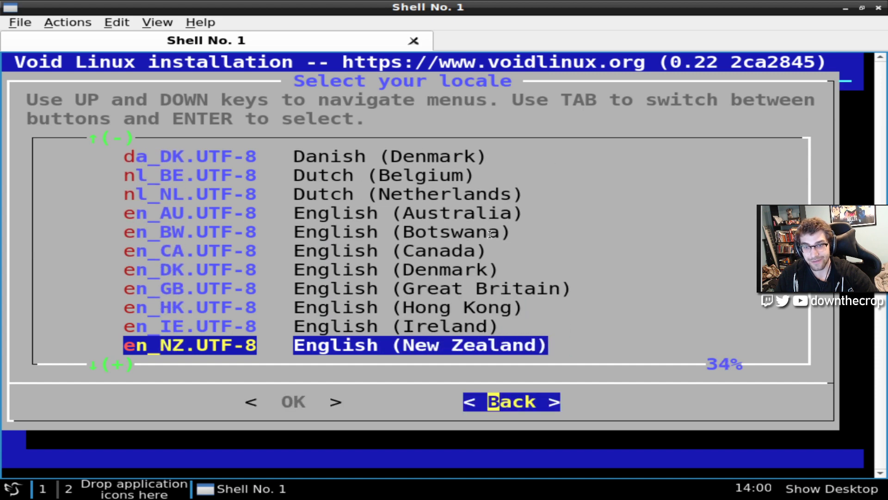
key("Up")
key("Return")
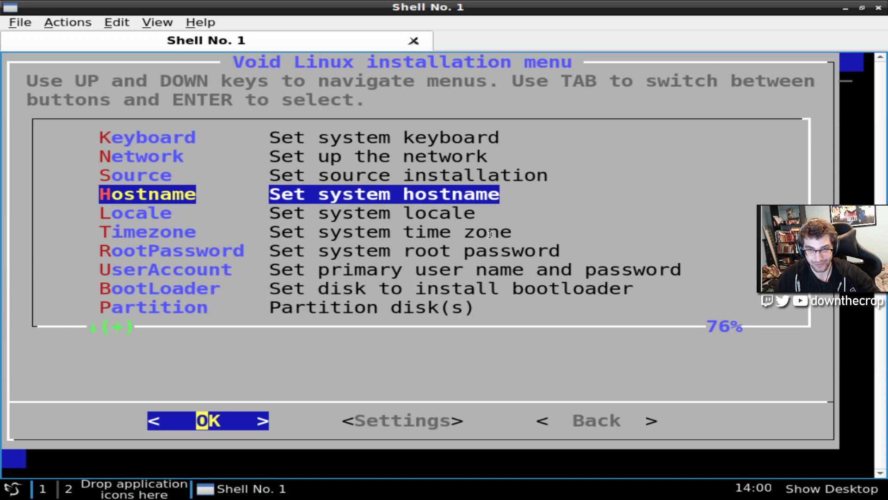
Set the time zone to America/Vancouver and bring up the root password prompt
key("Down")
key("Down")
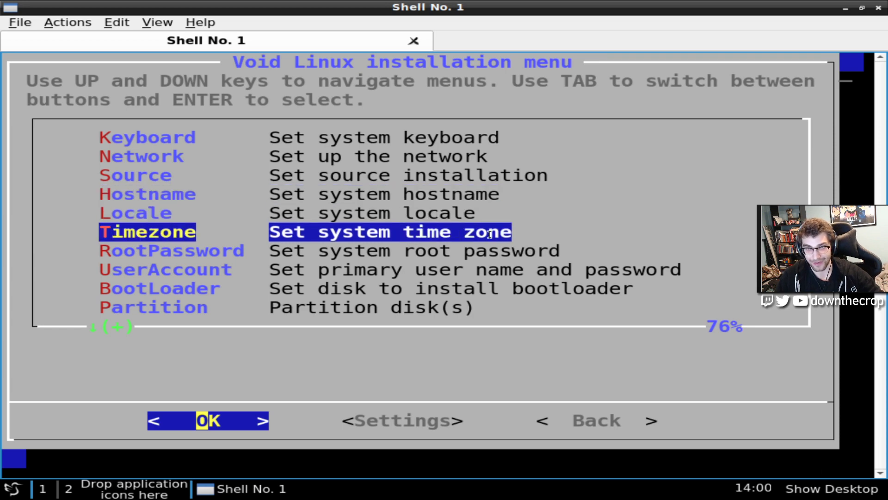
key("Up")
key("Up")
key("Down")
key("Down")
key("Return")
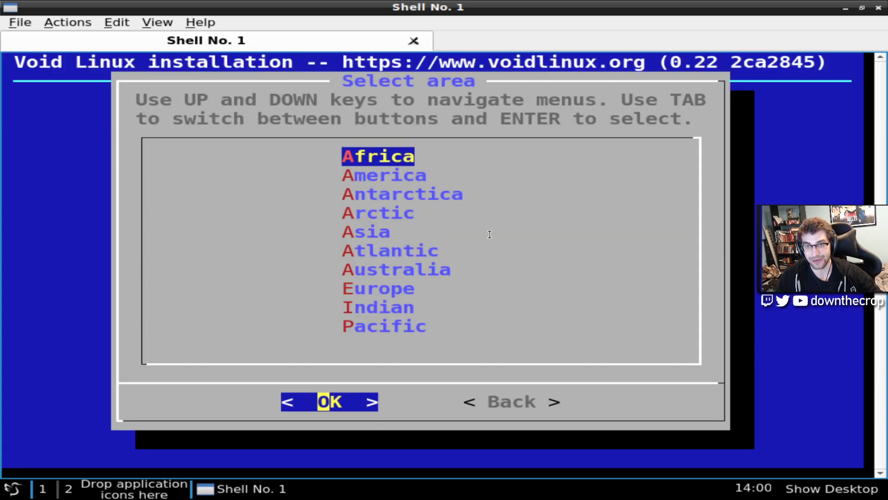
key("Down")
key("Return")
key("v")
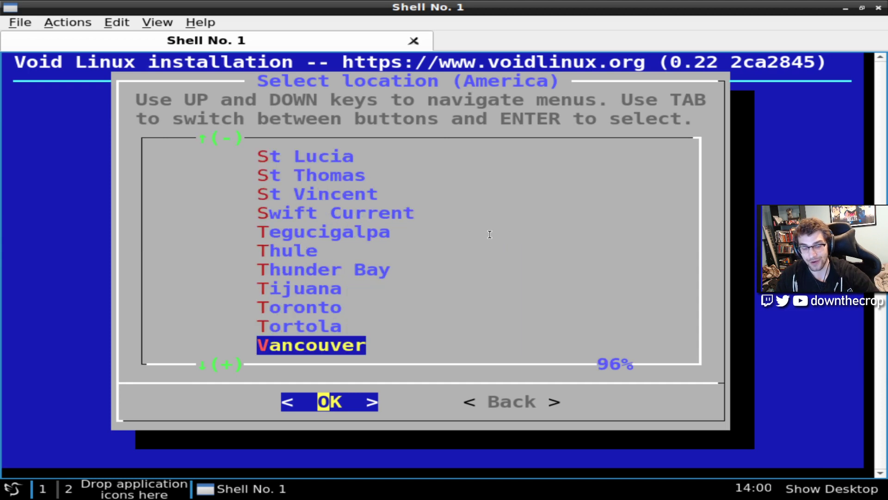
key("Return")
key("Return")
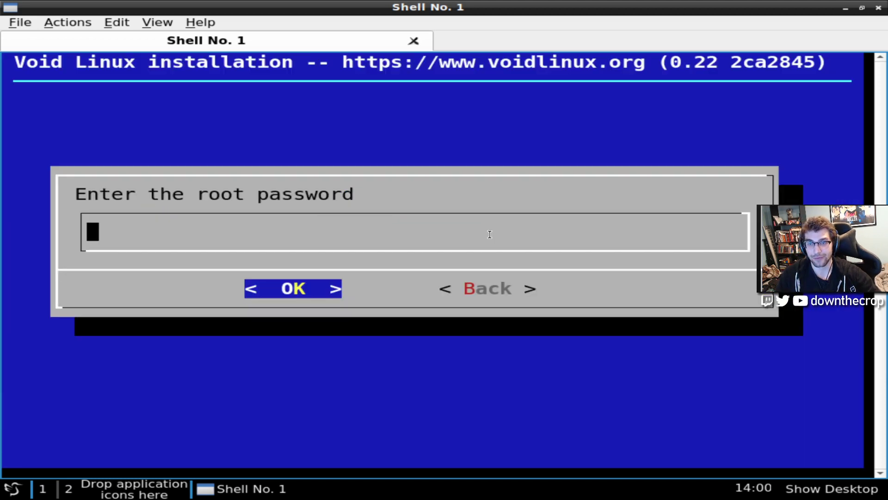
Enter and confirm the root password
type("****")
key("Return")
type("****")
key("Return")
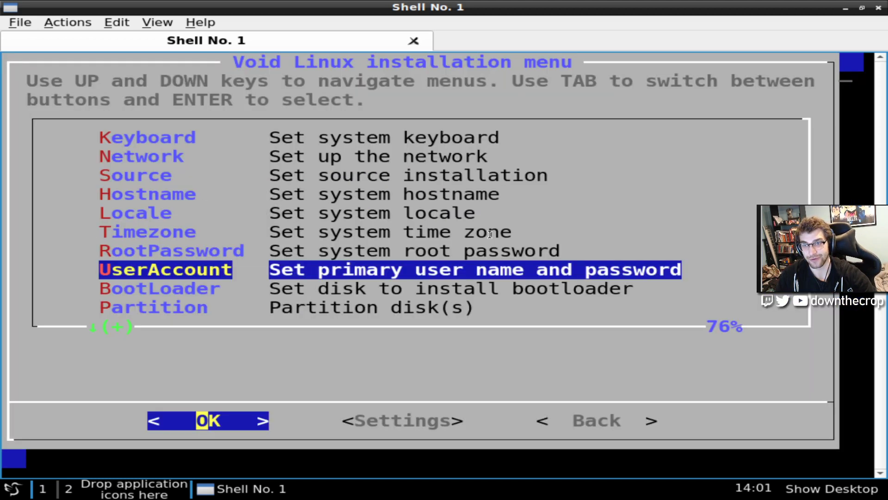
key("Return")
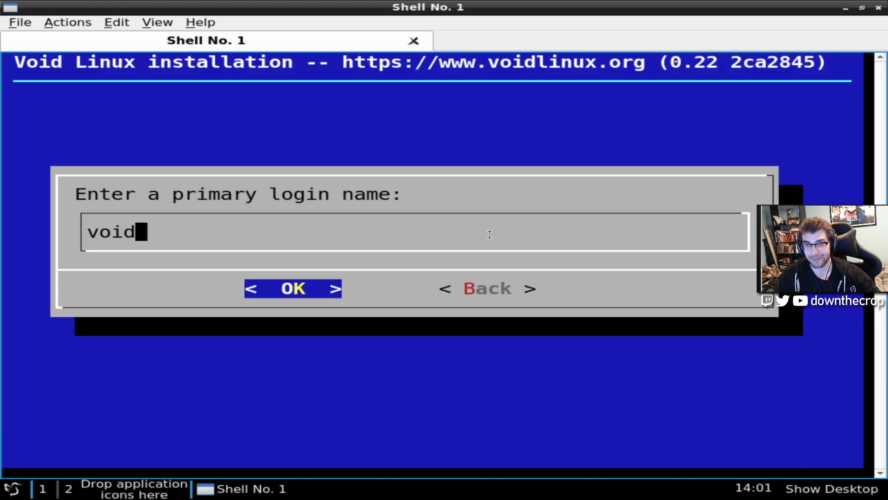
Create the user login void with full name Void User and enter its password
key("Return")
key("Return")
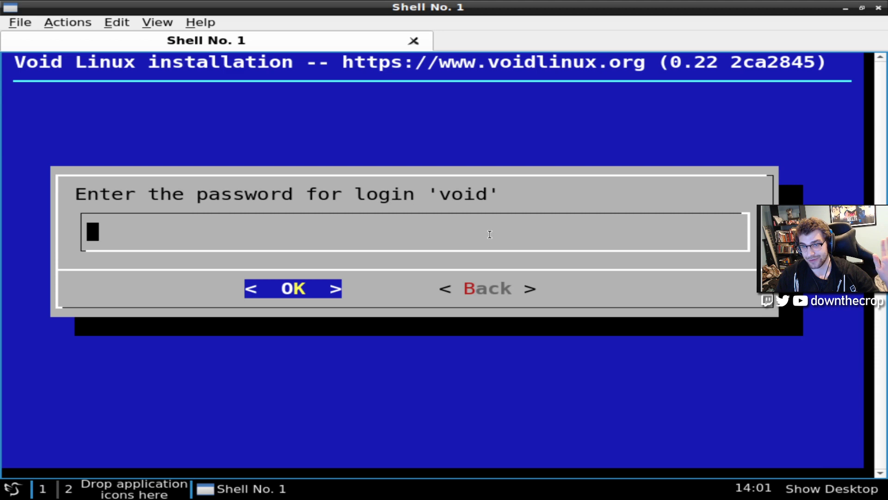
type("void")
key("Return")
type("void")
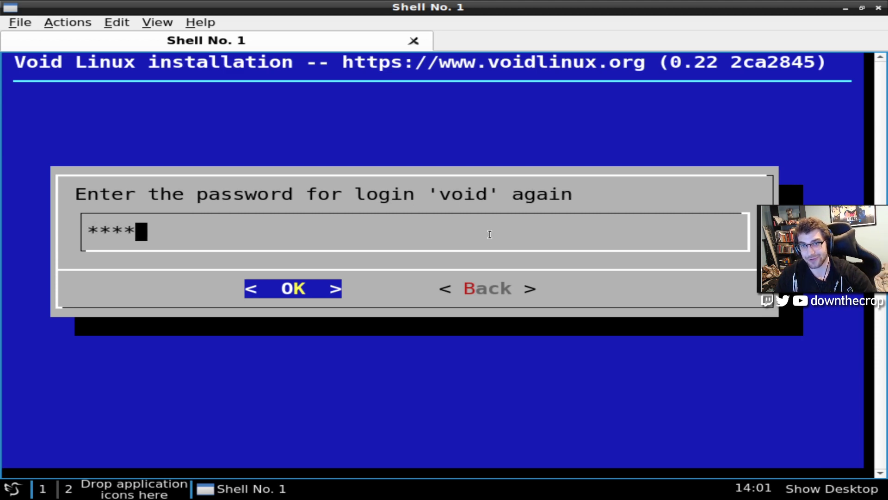
key("Return")
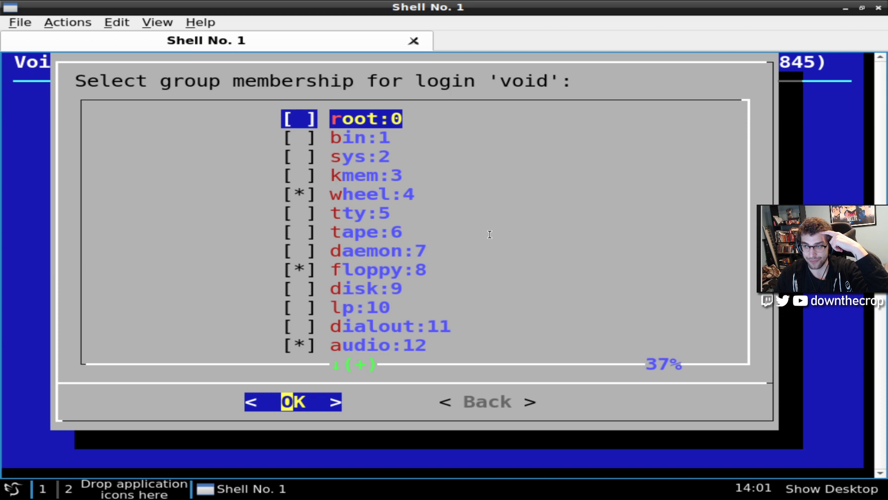
Review the default group memberships for void and accept them
key("Down")
key("Down")
key("Down")
key("Down")
key("Down")
key("Down")
key("Down")
key("Down")
key("Down")
key("Down")
key("Down")
key("Down")
key("Down")
key("Down")
key("Down")
key("Down")
key("Down")
key("Down")
key("Down")
key("Down")
key("Up")
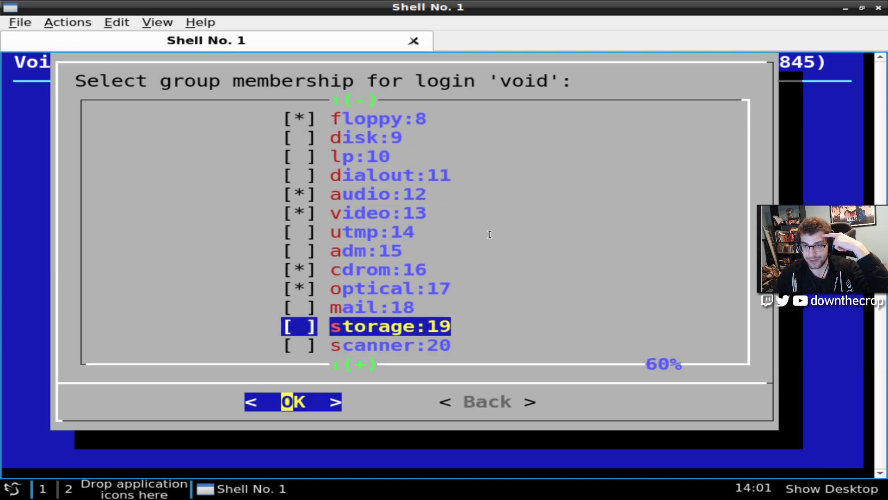
key("Up")
key("Up")
key("Up")
key("Up")
key("Up")
key("Up")
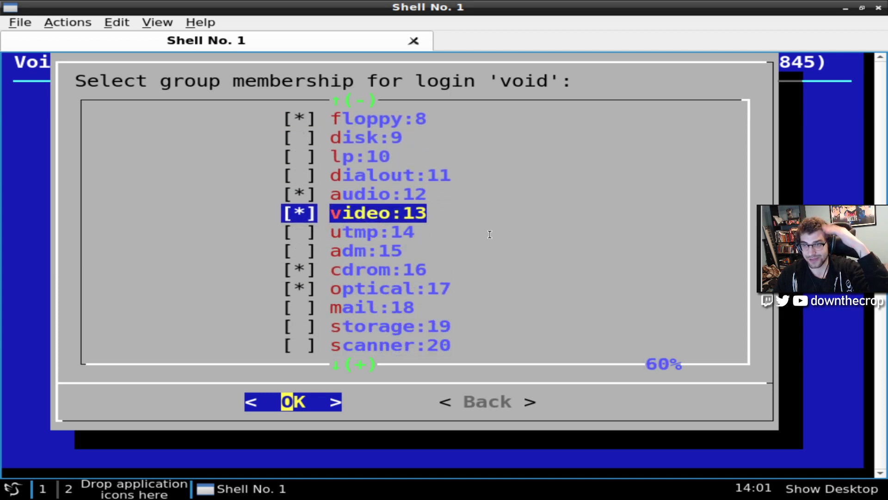
key("Up")
key("Down")
key("Down")
key("Down")
key("Down")
key("Down")
key("Down")
key("Down")
key("Down")
key("Down")
key("Down")
key("Down")
key("Down")
key("Down")
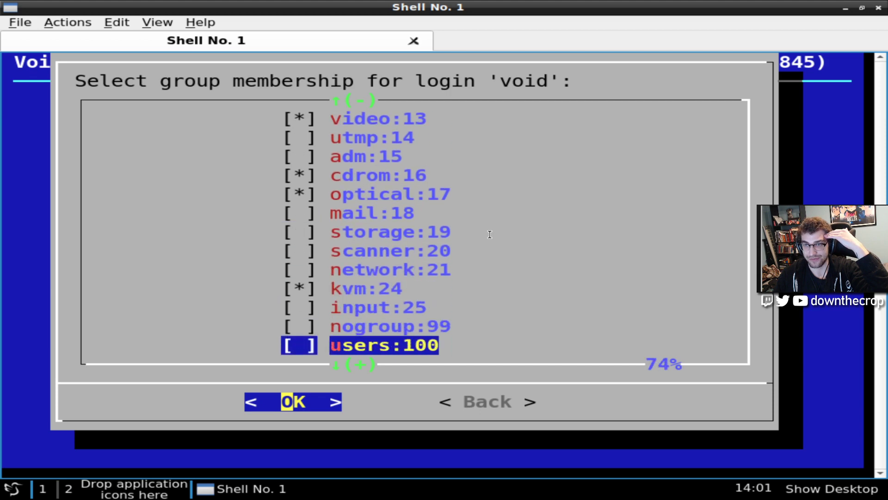
key("Up")
key("Up")
key("Up")
key("Up")
key("Up")
key("Down")
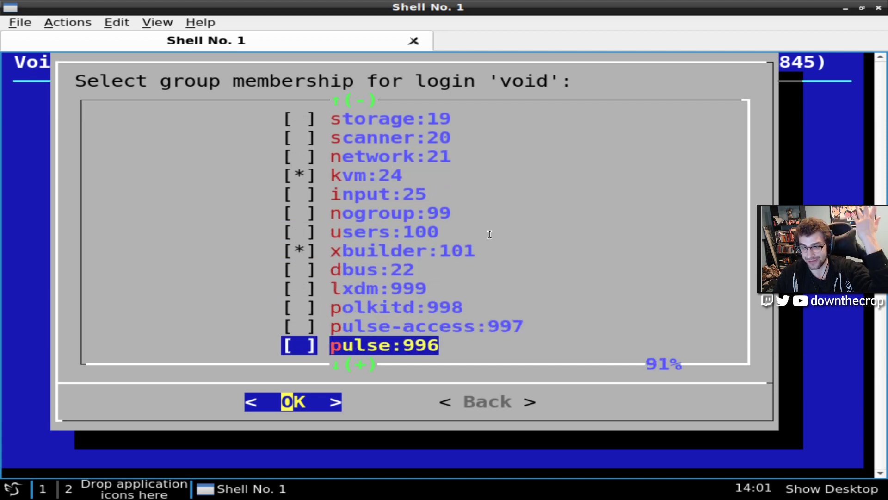
key("Down")
key("Down")
key("Down")
key("Tab")
key("Tab")
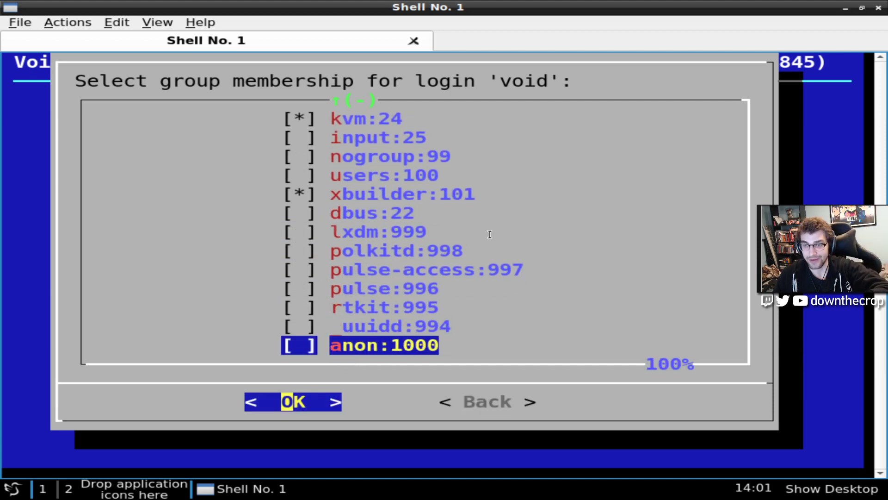
key("Return")
key("Return")
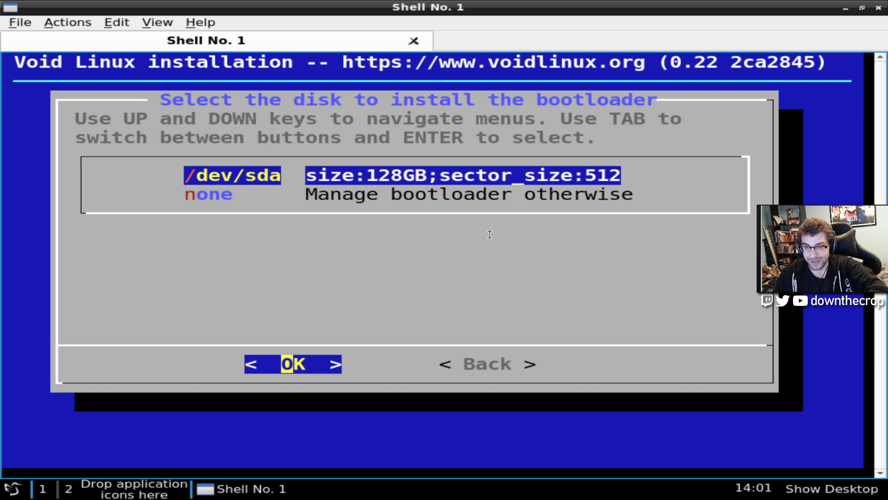
Browse the LXQt application menu categories, bring Shell No. 1 forward, and reopen the menu
left_click(14, 489)
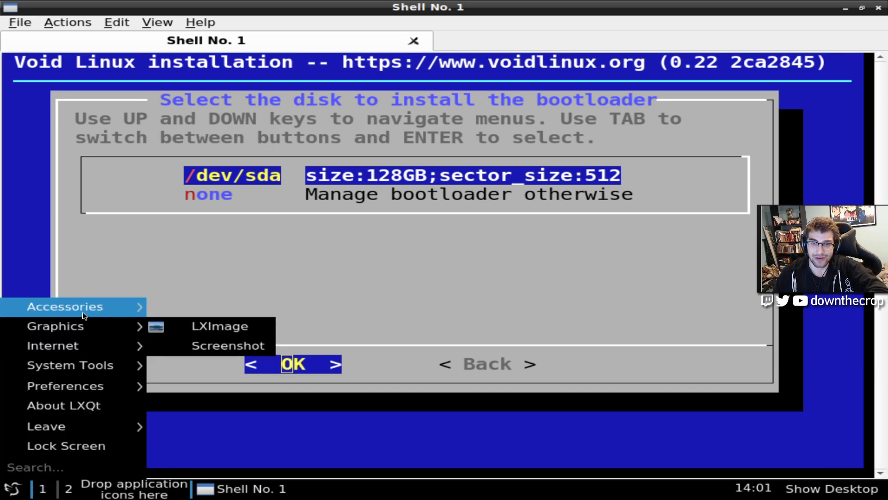
mouse_move(70, 372)
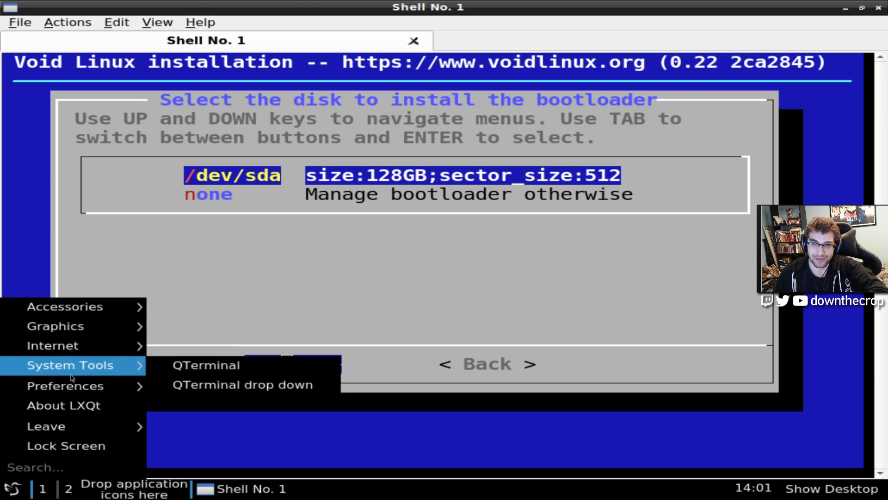
mouse_move(74, 393)
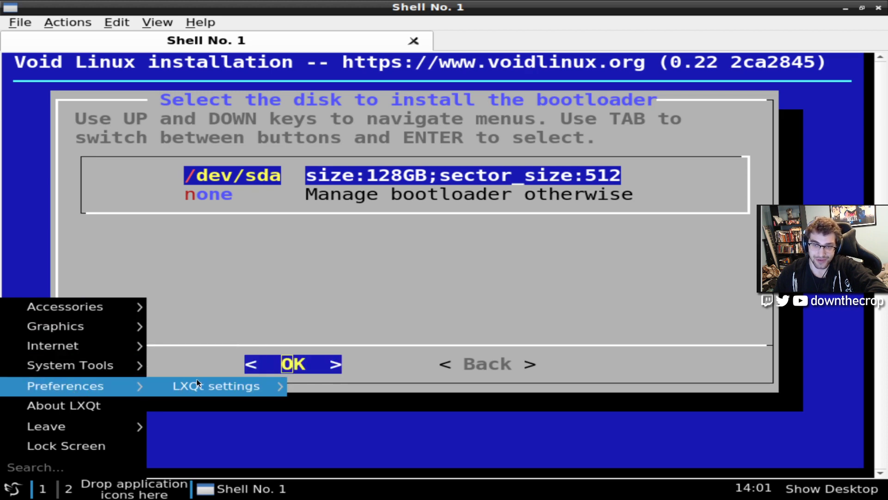
mouse_move(70, 426)
left_click(234, 467)
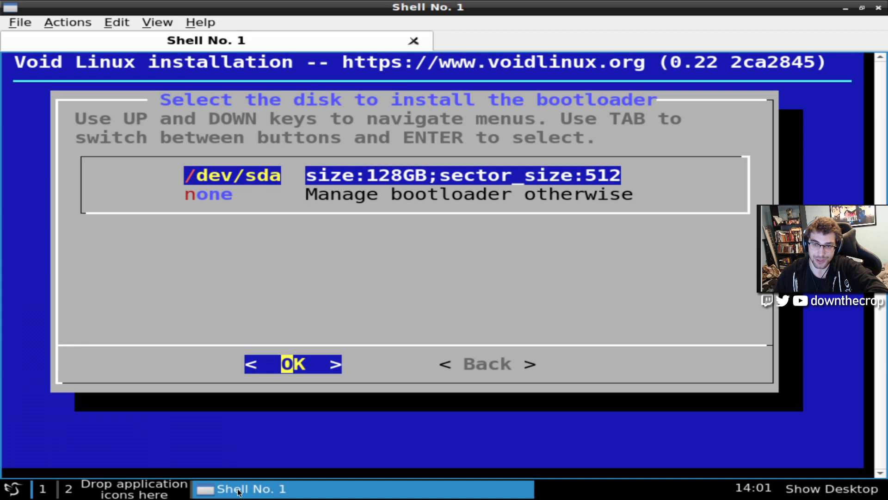
left_click(245, 488)
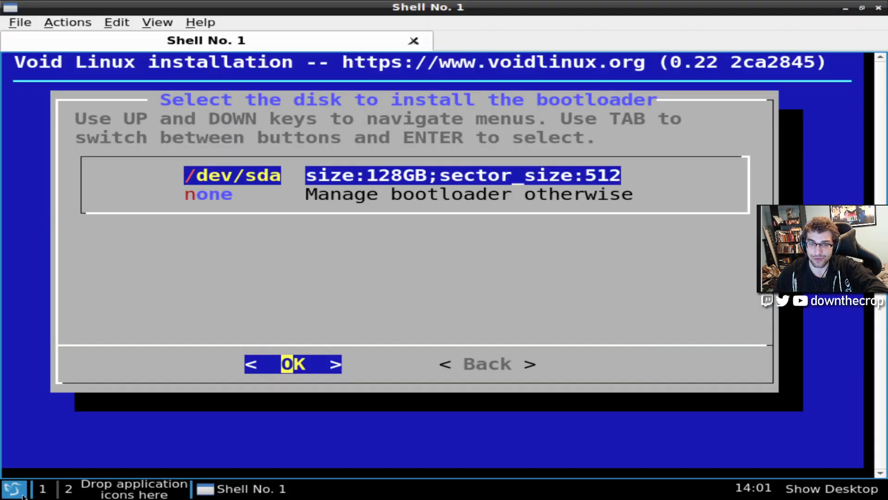
left_click(13, 489)
Open a new QTerminal and try running gparted, which is not found
mouse_move(73, 363)
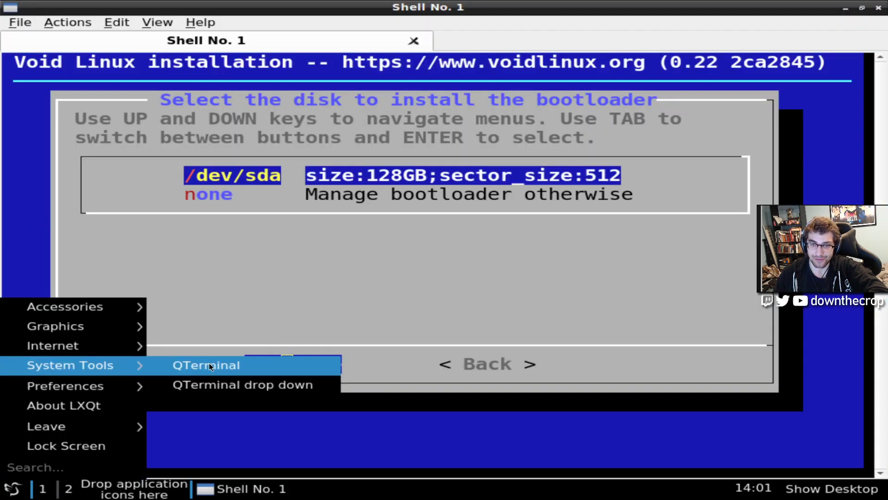
left_click(206, 365)
type("gparted")
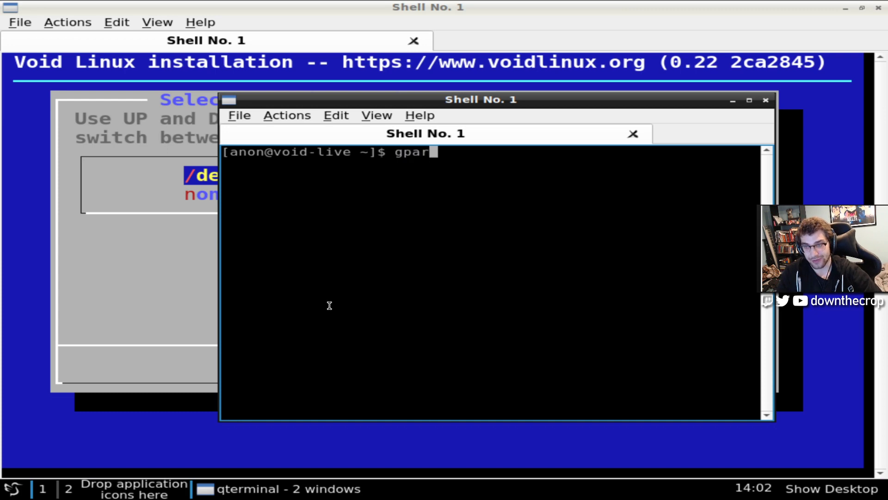
key("Return")
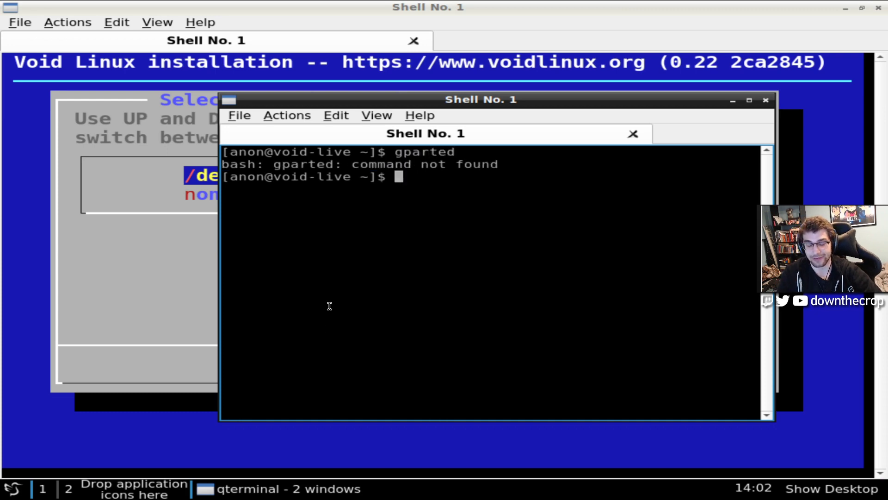
Sync and update the package manager with sudo xbps-install -Syu
type("sudo xbps-ins")
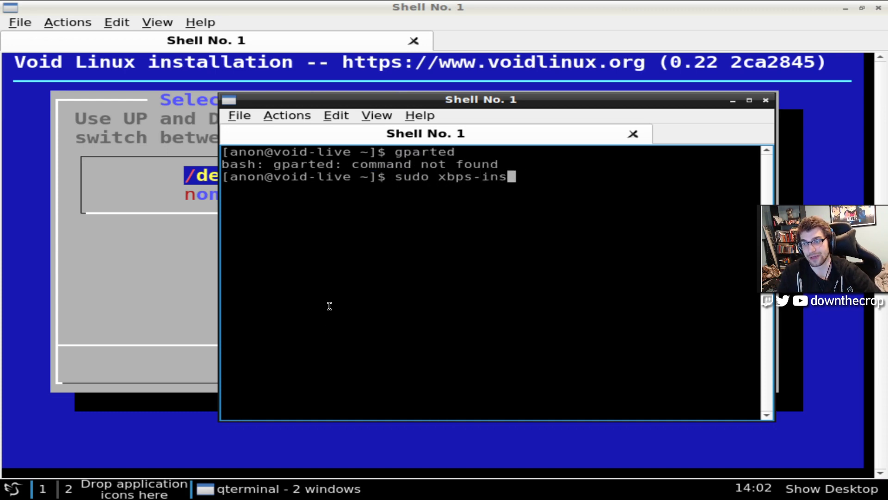
type("tall -Sy")
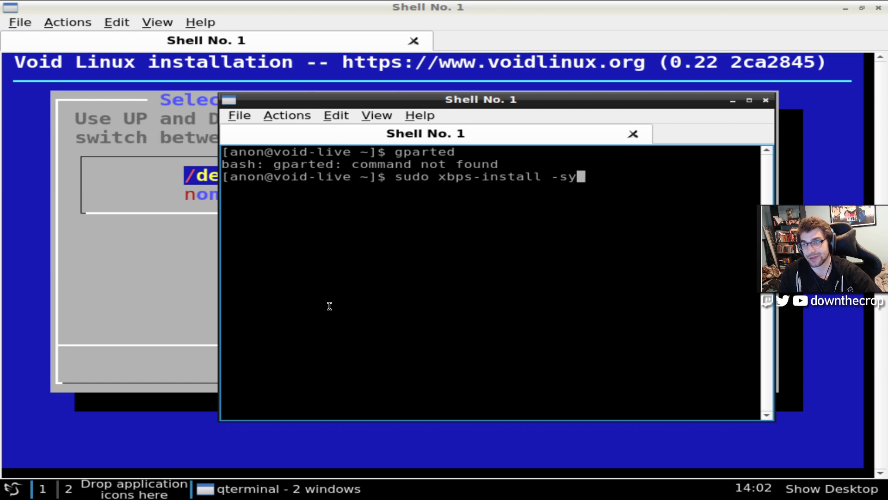
key("Return")
key("Up")
type("u")
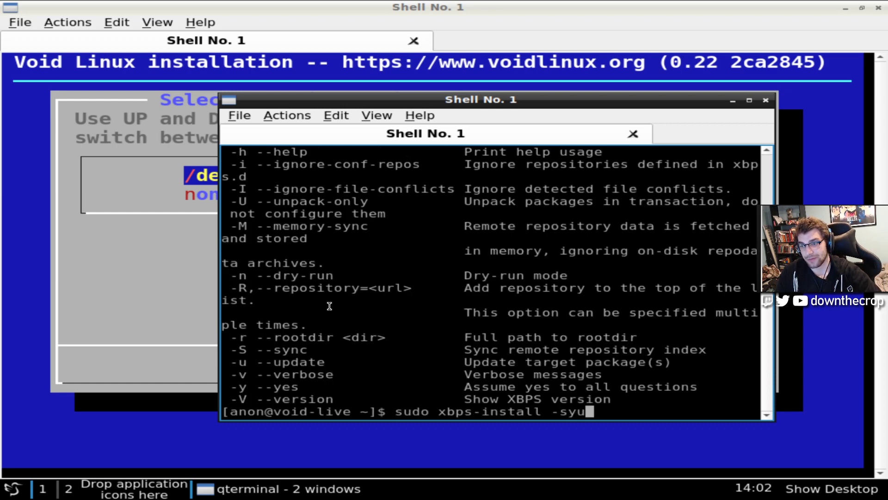
key("BackSpace")
key("BackSpace")
key("ctrl+u")
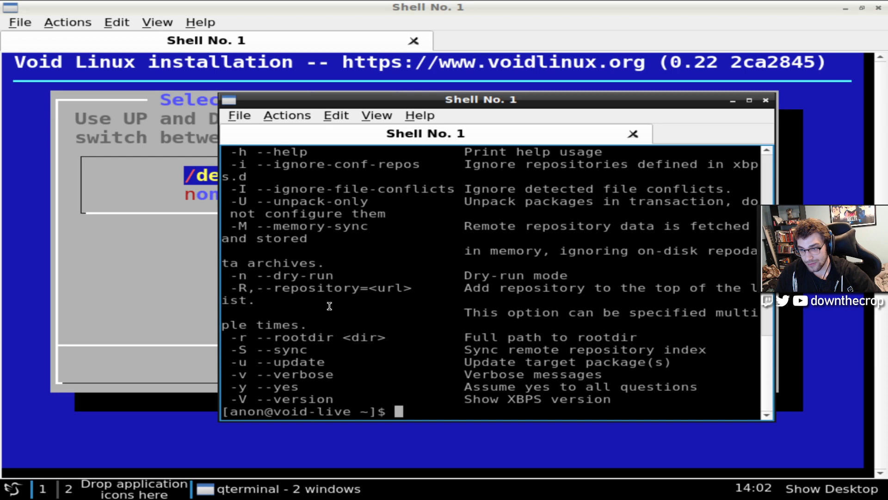
key("Return")
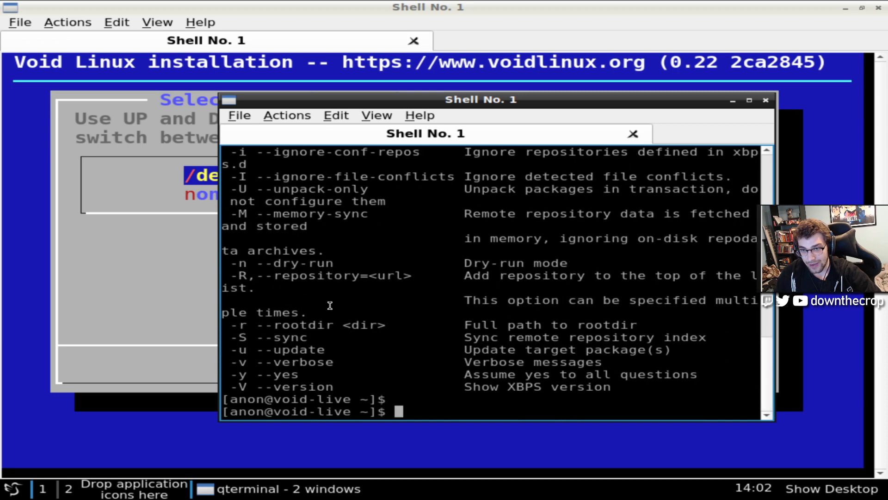
key("Up")
key("Left")
key("Left")
key("BackSpace")
type("S")
key("Return")
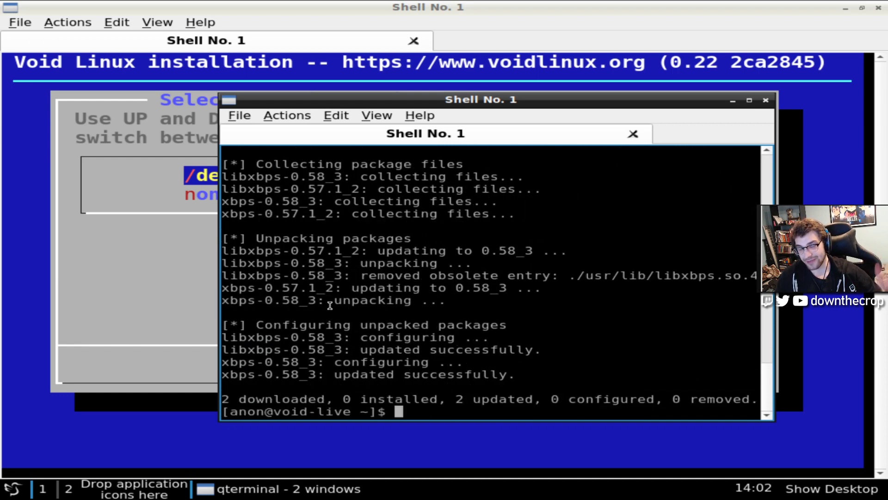
Install the gparted package with xbps-install and launch it with sudo gparted
type("su")
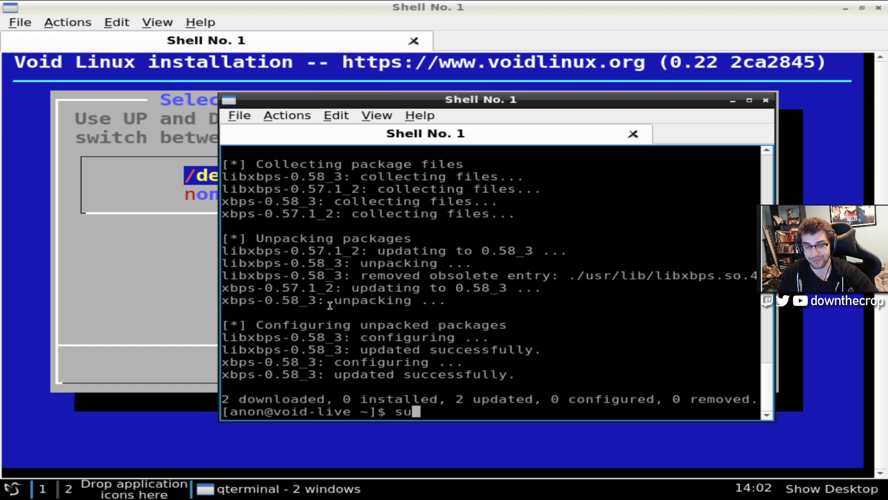
type("do xbps-install gparted")
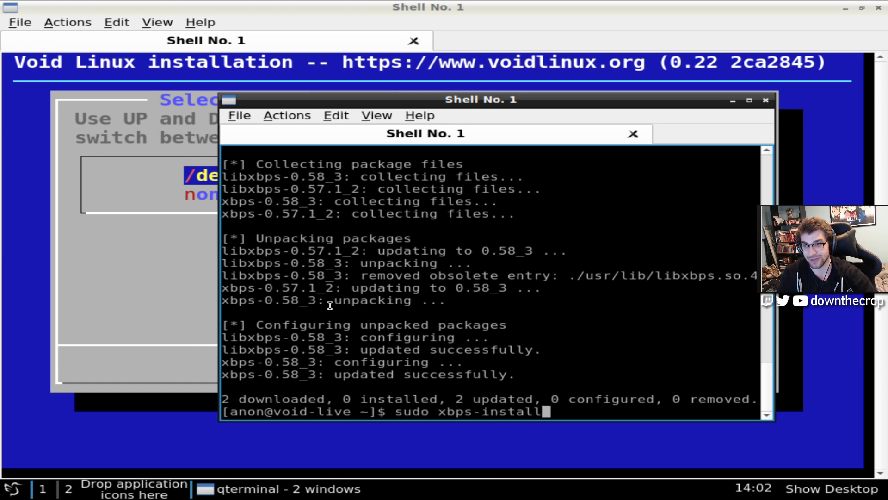
key("Return")
key("Return")
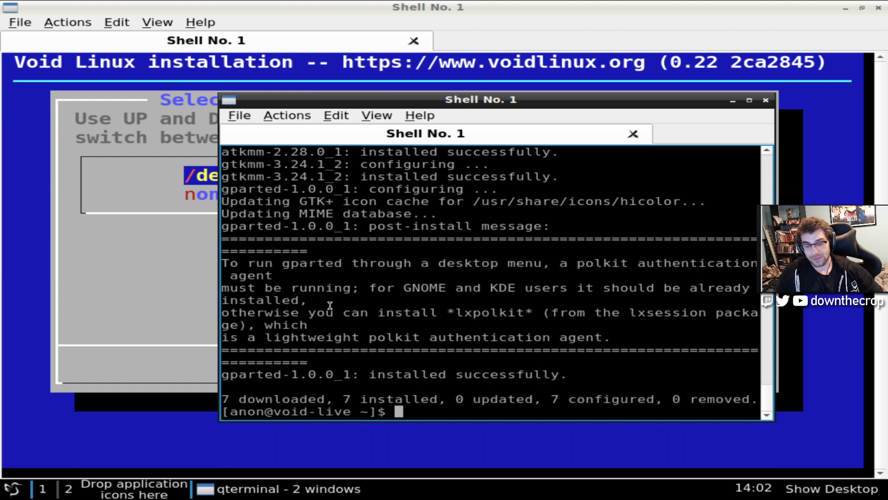
type("gparted")
key("BackSpace")
key("BackSpace")
key("BackSpace")
key("BackSpace")
key("BackSpace")
key("BackSpace")
key("BackSpace")
type("s")
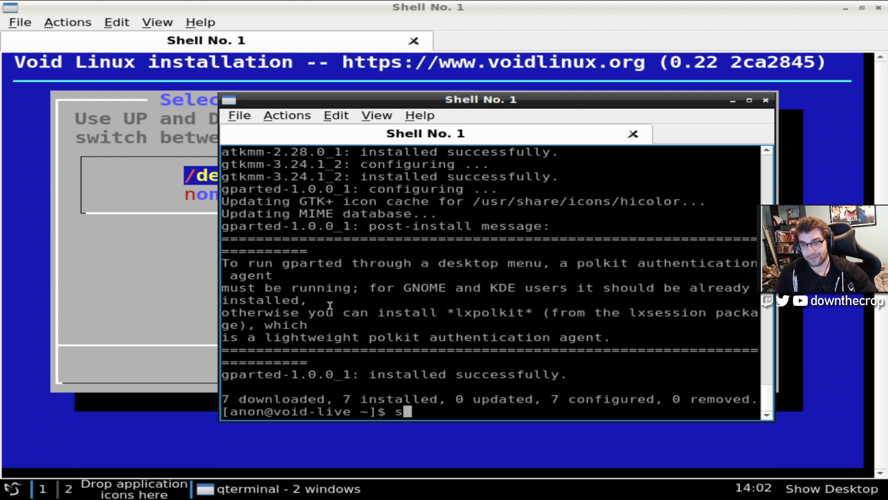
type("udo gpar")
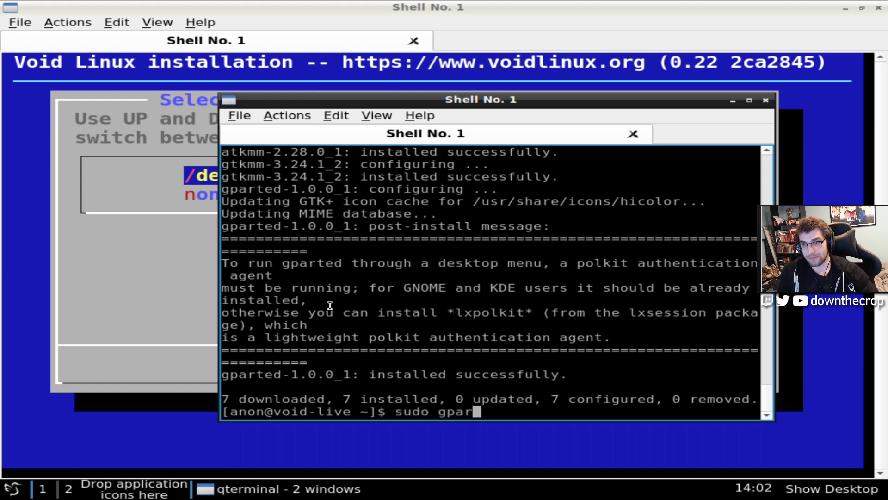
type("ted")
key("Return")
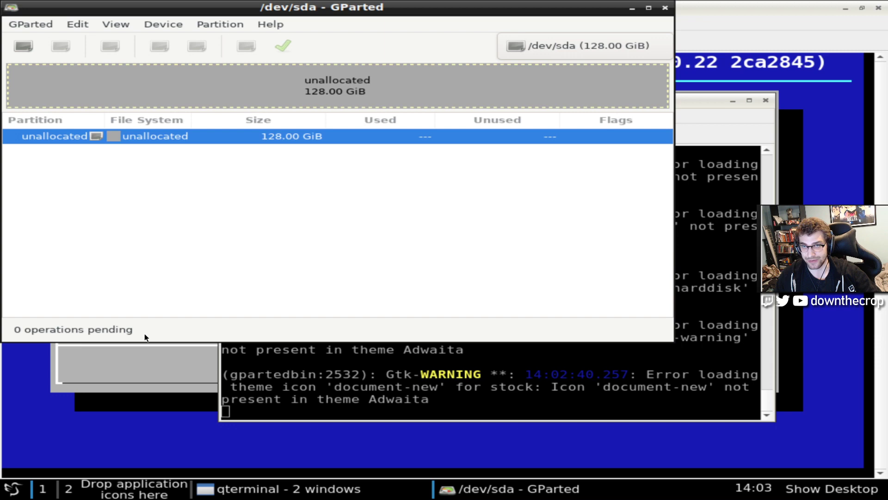
Bring the void-installer terminal window back in front of GParted
left_click(147, 366)
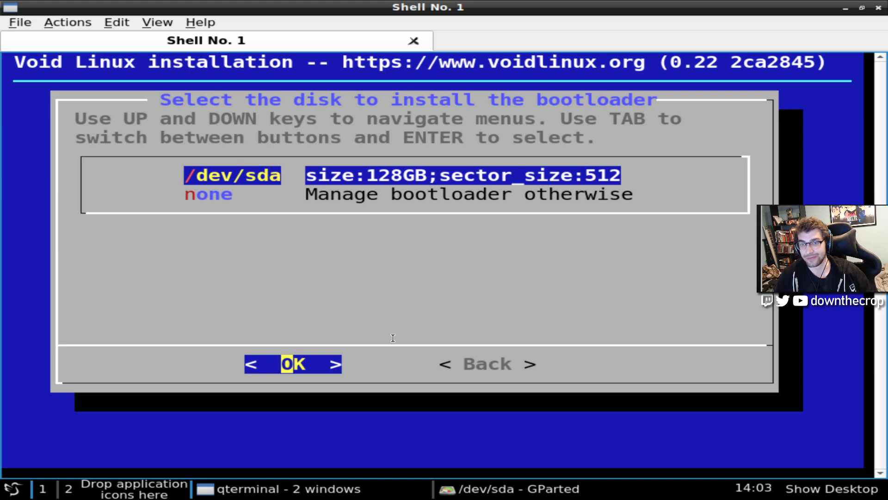
Pick /dev/sda as the bootloader disk, answer the graphical terminal question, then move through the installer menu
key("Return")
key("Return")
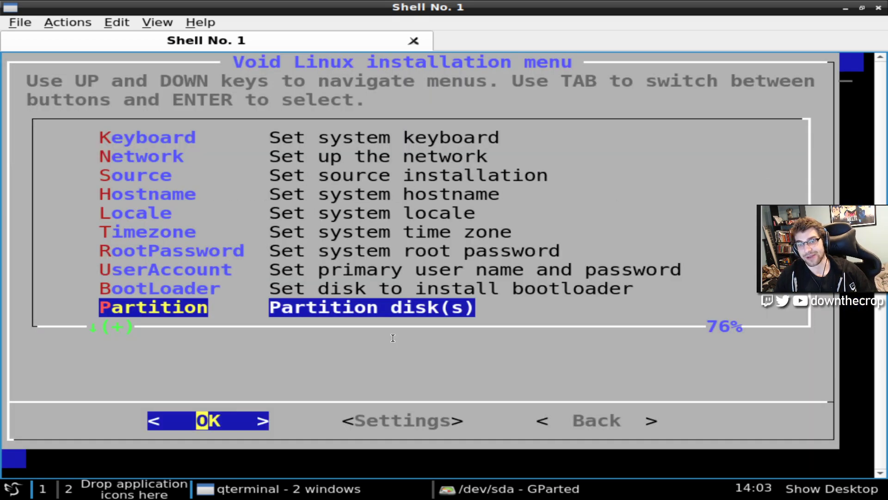
key("Return")
key("Return")
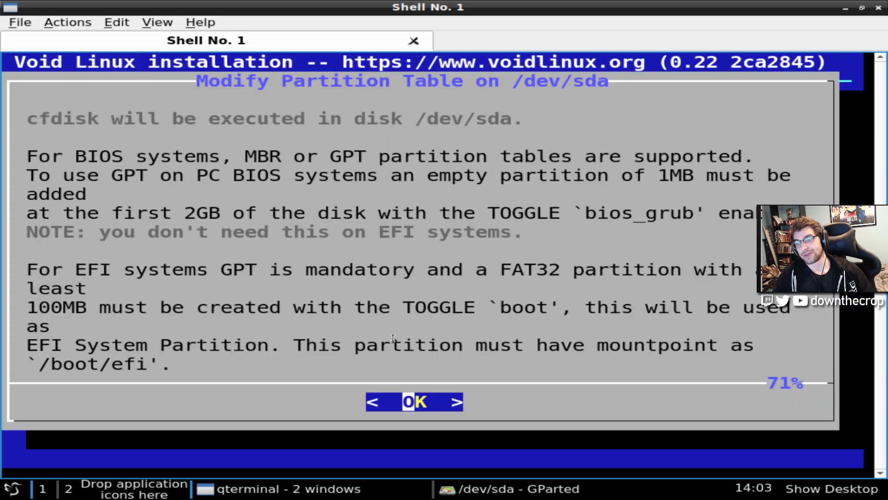
key("Down")
key("Down")
key("Down")
key("Down")
key("Down")
key("Down")
key("Up")
key("Up")
key("Up")
key("Up")
key("Up")
key("Up")
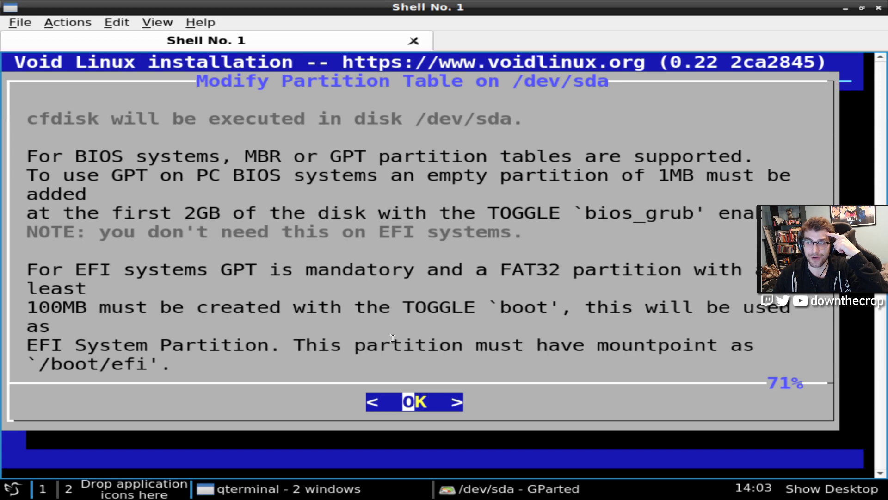
key("Down")
key("Down")
key("Down")
key("Down")
key("Down")
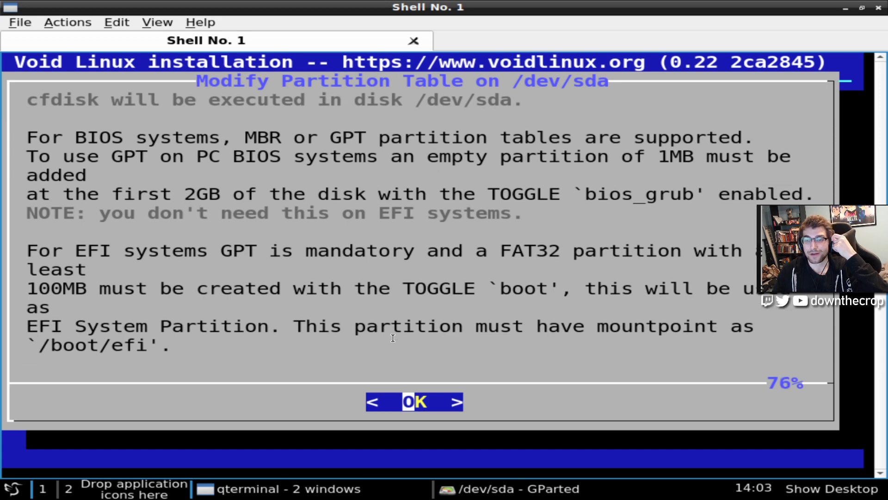
key("Up")
key("Up")
key("Up")
key("Up")
key("Up")
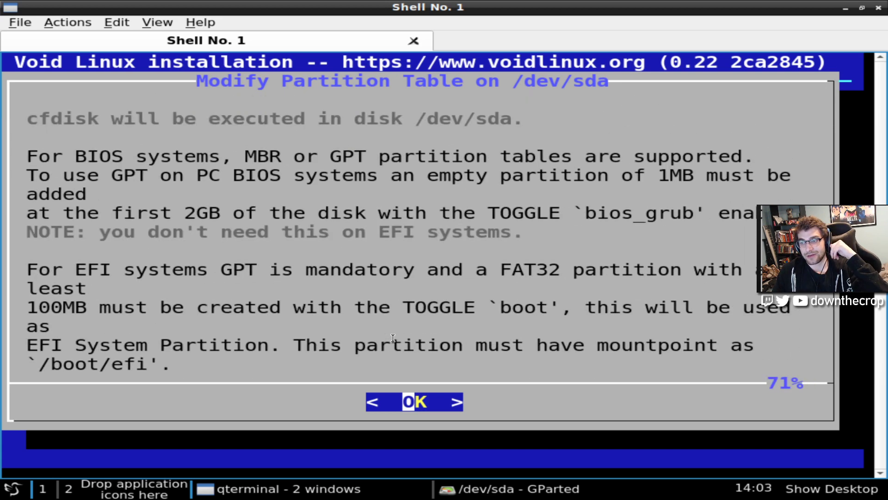
key("Down")
key("Down")
key("Down")
key("Down")
key("Down")
key("Up")
key("Up")
key("Up")
key("Up")
key("Up")
key("Up")
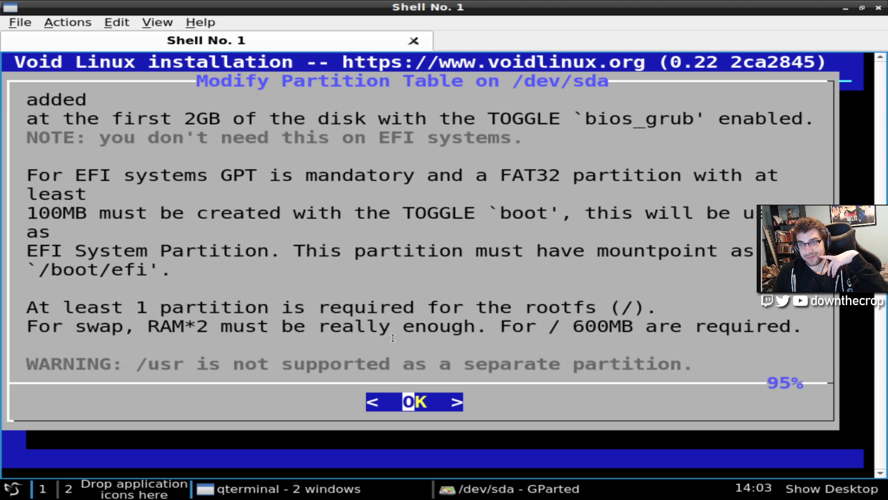
key("Down")
key("Up")
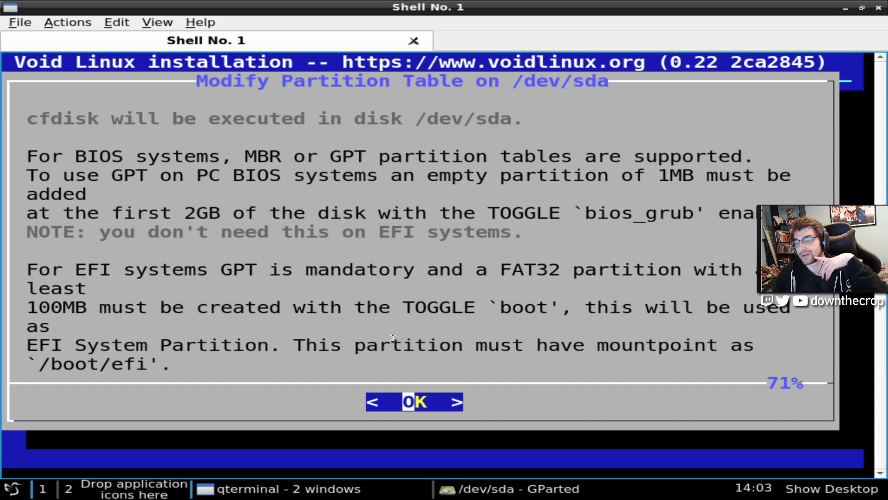
Launch cfdisk, choose a GPT label, and create a 100mb first partition on /dev/sda
key("Return")
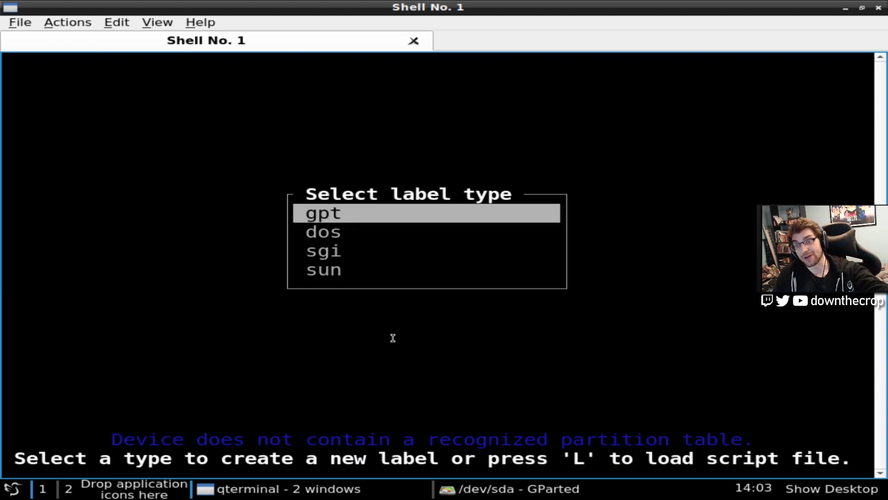
key("Return")
key("Return")
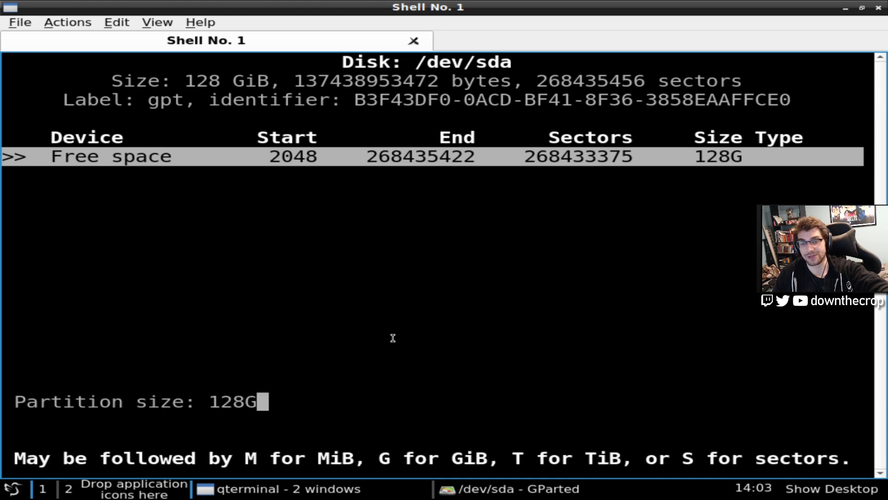
key("BackSpace")
key("BackSpace")
key("BackSpace")
key("BackSpace")
type("1")
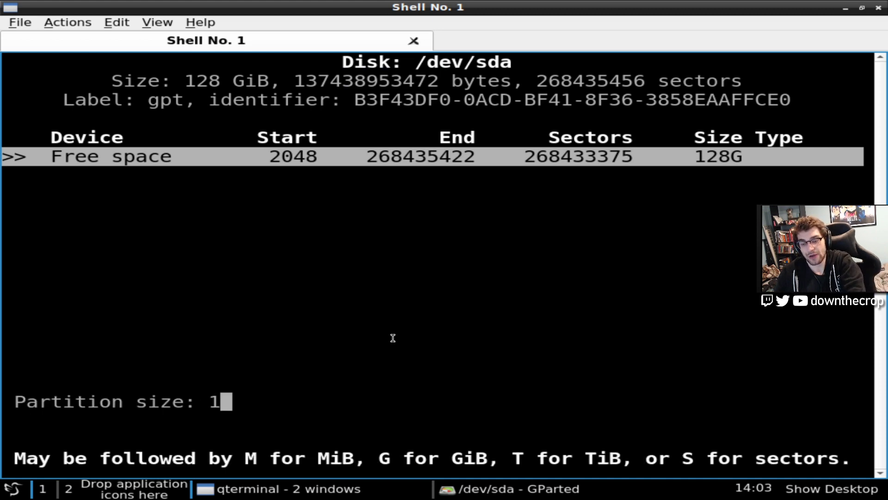
type("00mb")
key("Return")
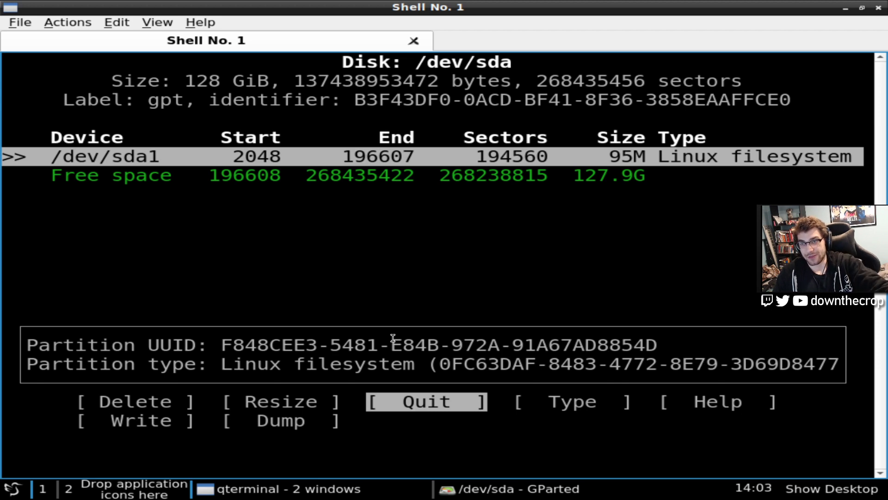
Add a second partition using all the remaining 127.9G of free space
key("Down")
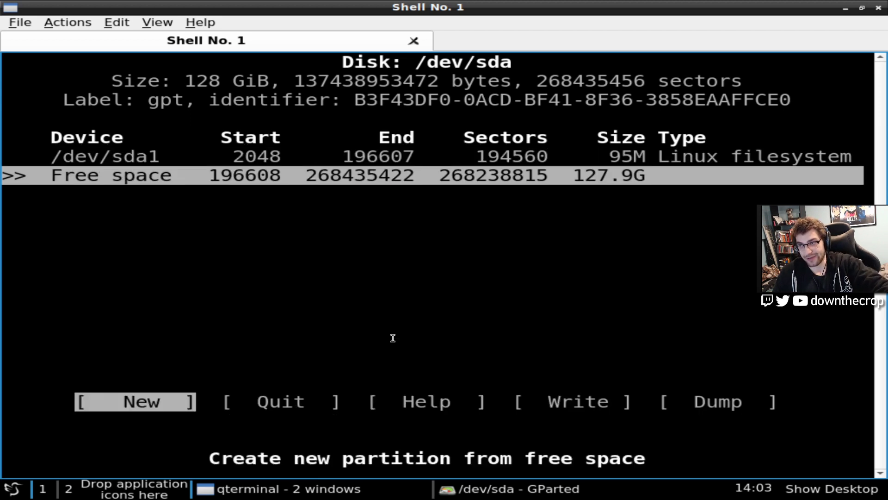
key("Return")
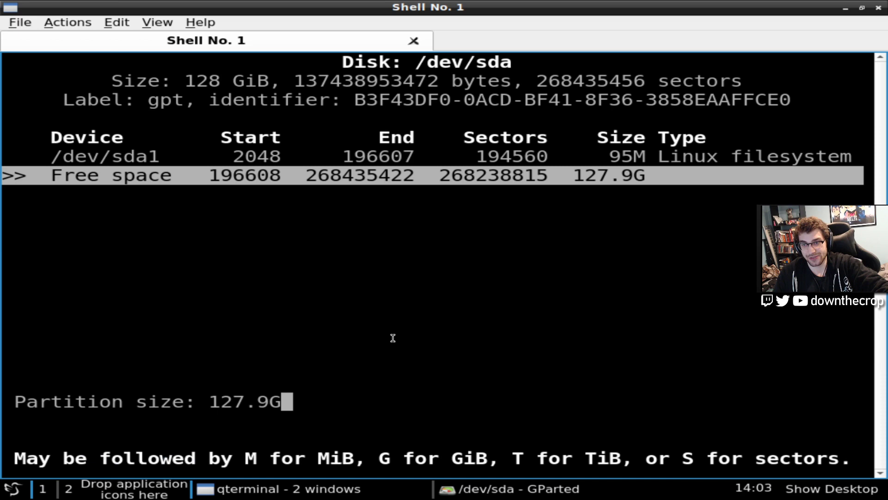
key("Return")
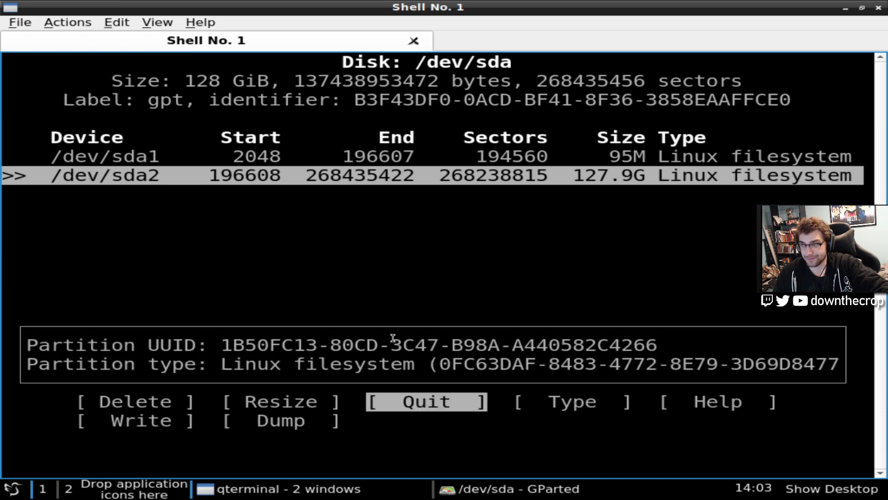
key("Up")
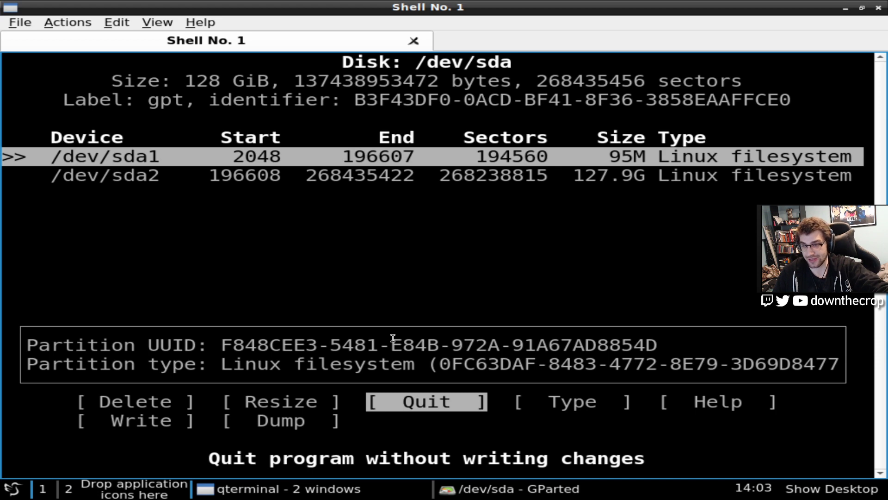
Change the type of /dev/sda1 to BIOS boot
key("Right")
key("Left")
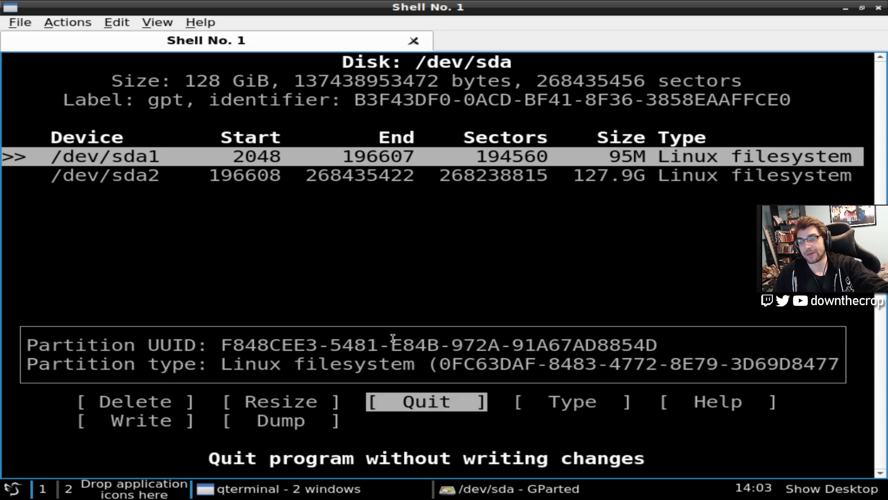
key("Right")
key("Return")
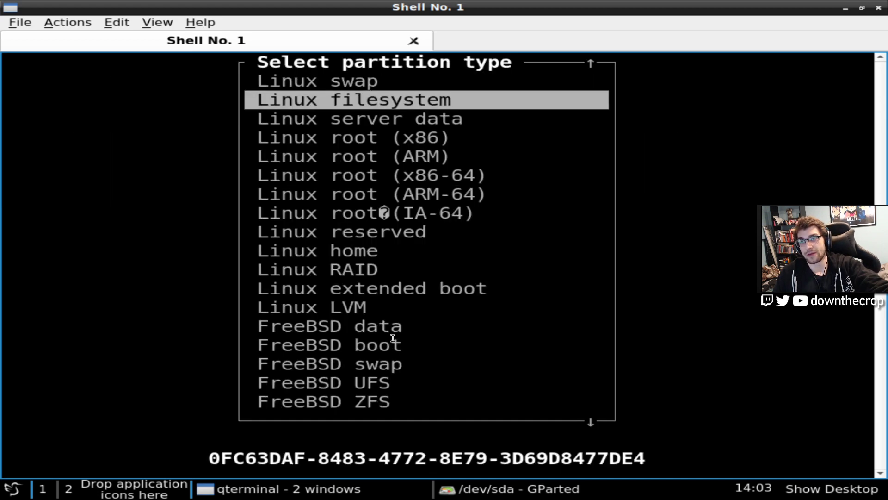
key("Up")
key("Up")
key("Up")
key("Up")
key("Up")
key("Up")
key("Up")
key("Up")
key("Up")
key("Up")
key("Up")
key("Up")
key("Up")
key("Up")
key("Up")
key("Up")
key("Up")
key("Up")
key("Up")
key("Down")
key("Down")
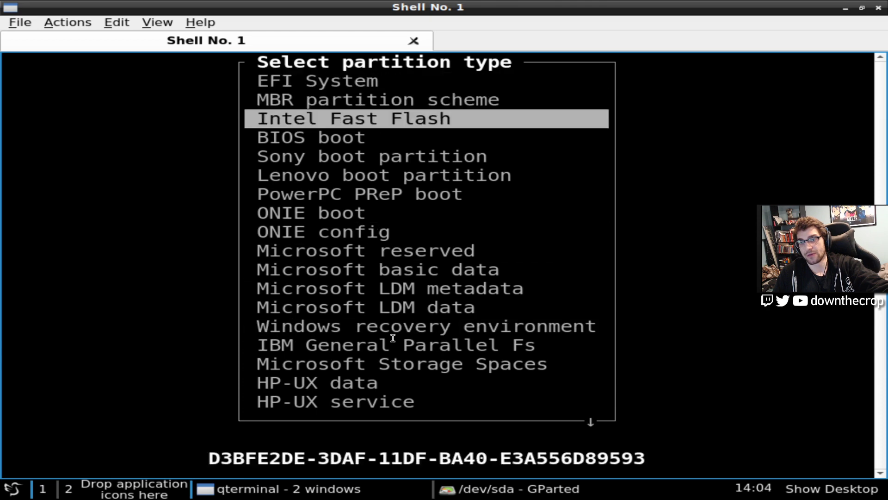
key("Up")
key("Up")
key("Down")
key("Down")
key("Down")
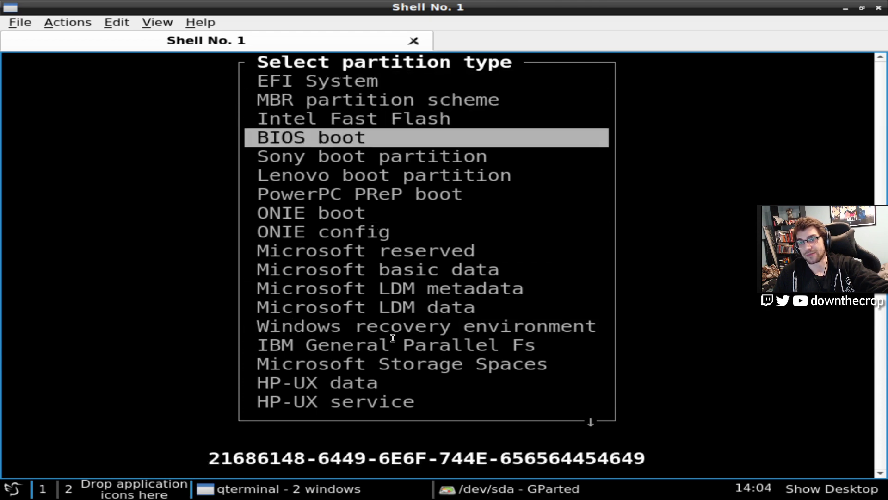
key("Return")
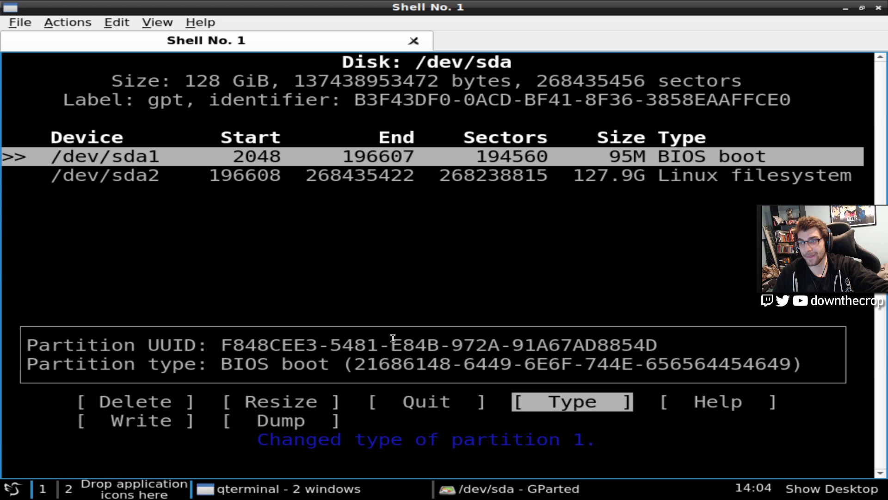
Keep /dev/sda2 as a Linux filesystem partition
key("Down")
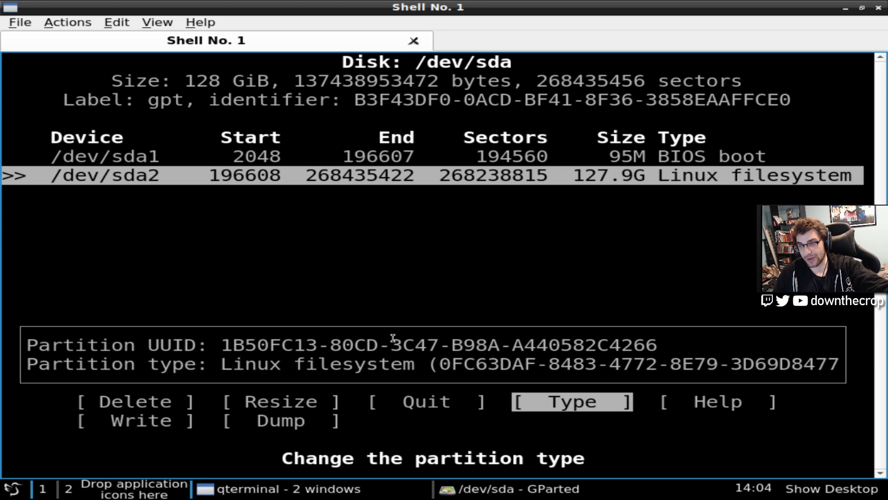
key("Return")
key("Up")
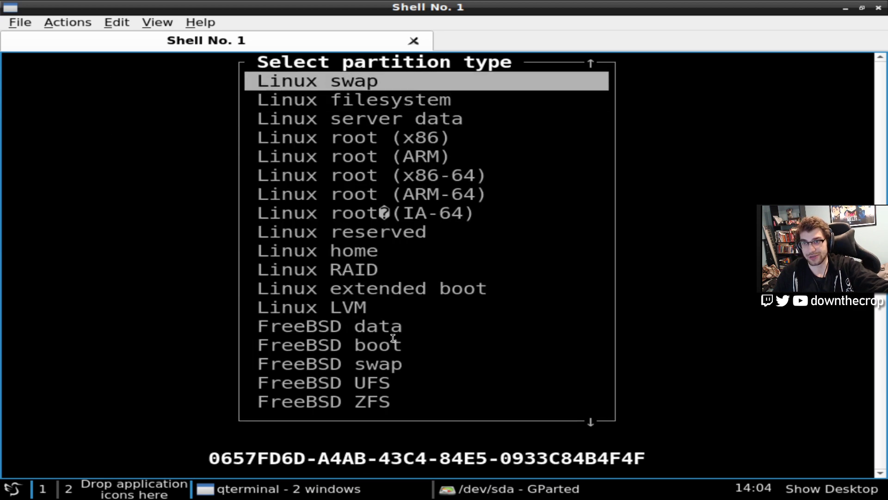
key("Down")
key("Return")
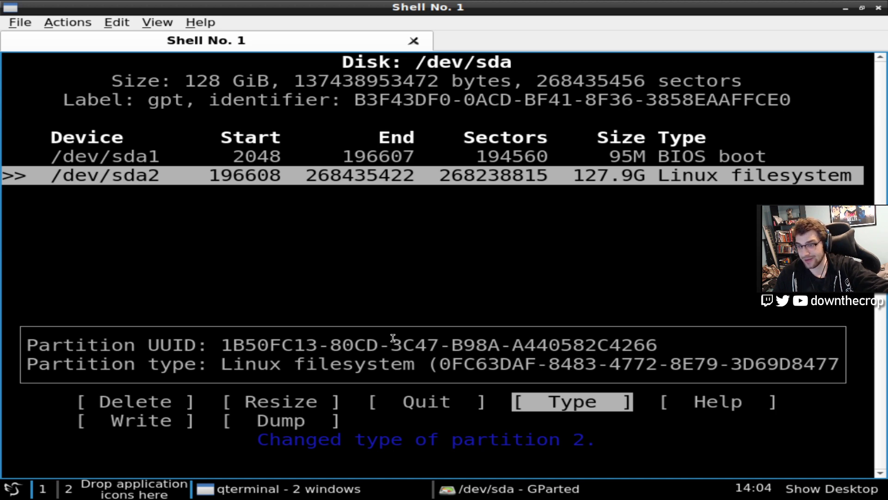
Write the partition table to /dev/sda, confirming with 'yes'
key("Left")
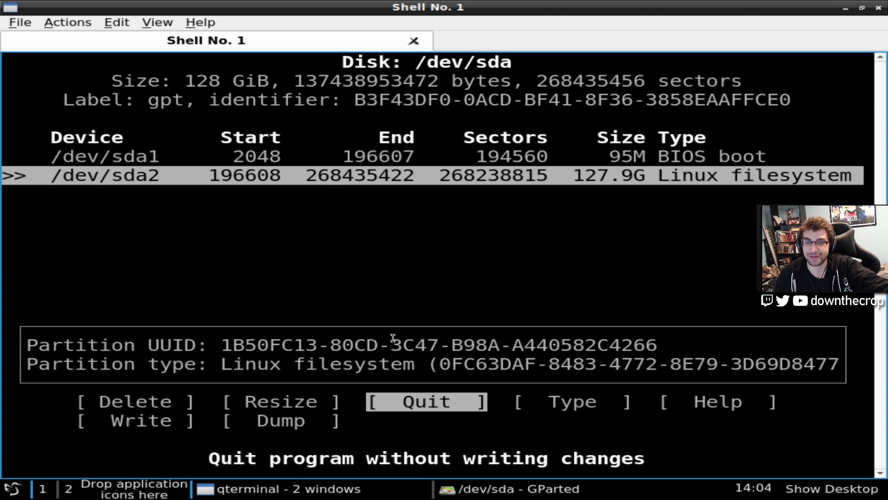
key("Left")
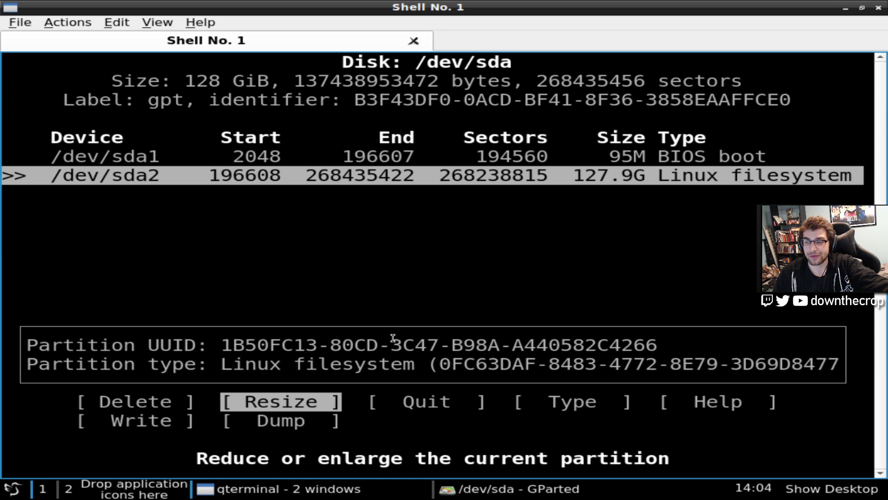
key("Right")
key("Right")
key("Right")
key("Right")
key("Return")
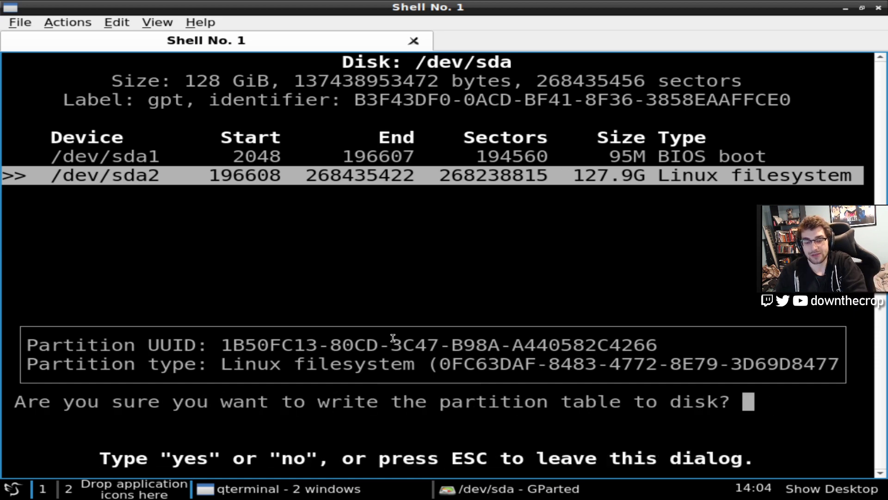
type("yes")
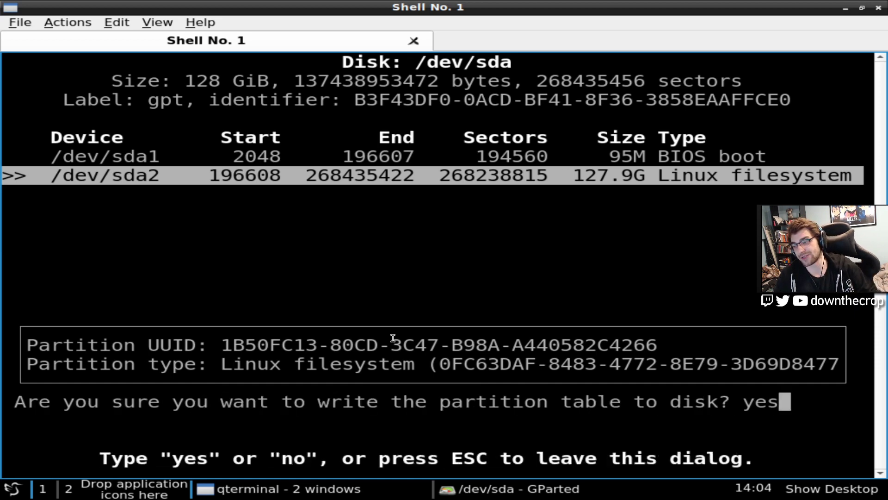
key("Return")
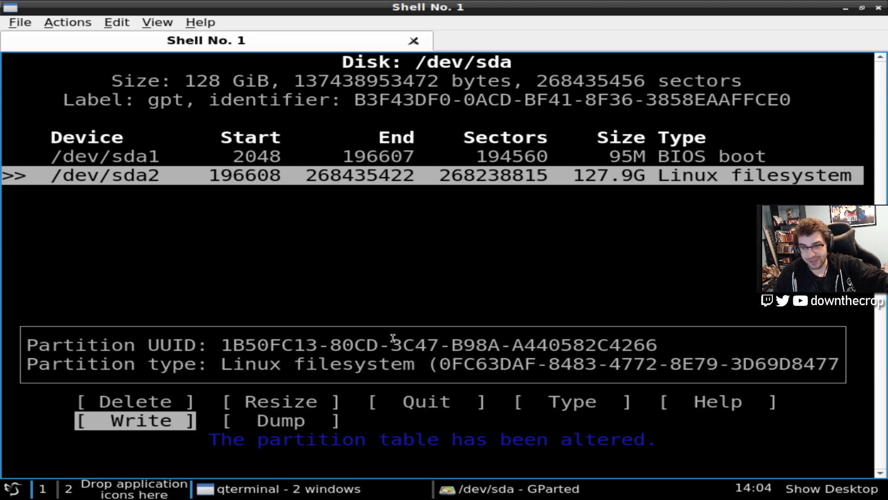
Quit cfdisk and return to the Void installation menu
key("Left")
key("Left")
key("Left")
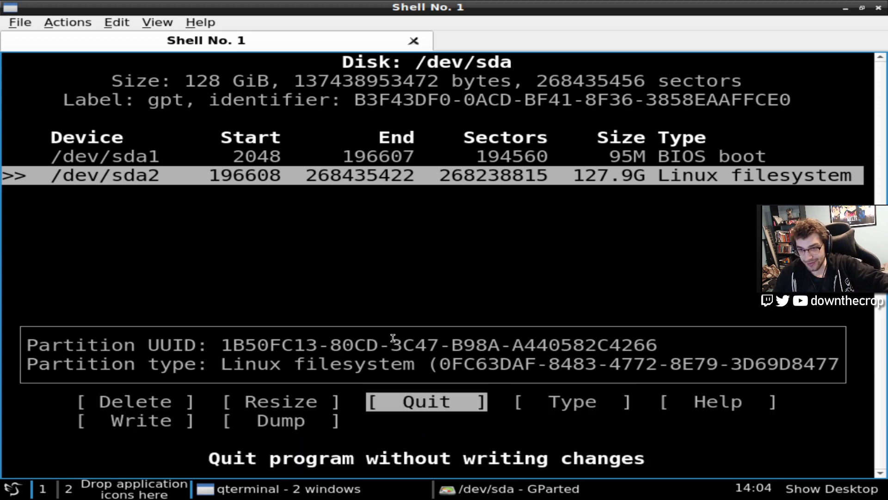
key("Left")
key("Right")
key("Return")
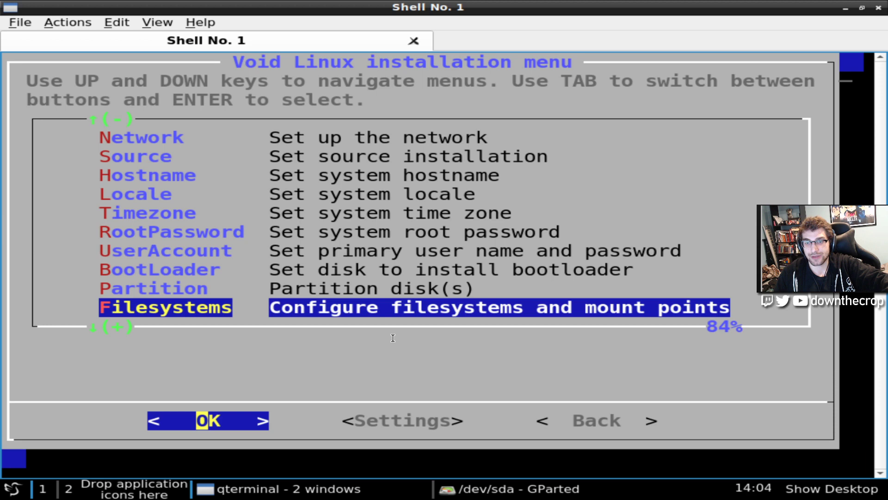
Give /dev/sda1 a filesystem and the /boot/efi mount point
key("Return")
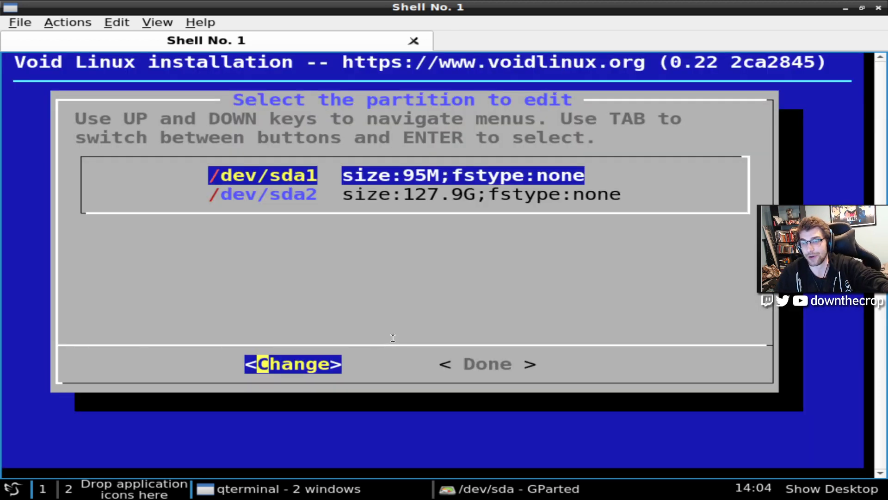
key("Return")
key("Down")
key("Down")
key("Down")
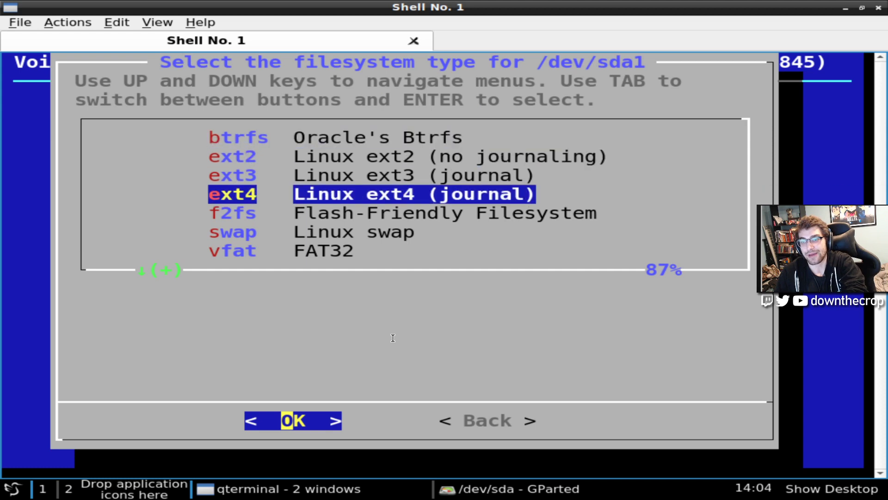
key("Down")
key("Down")
key("Down")
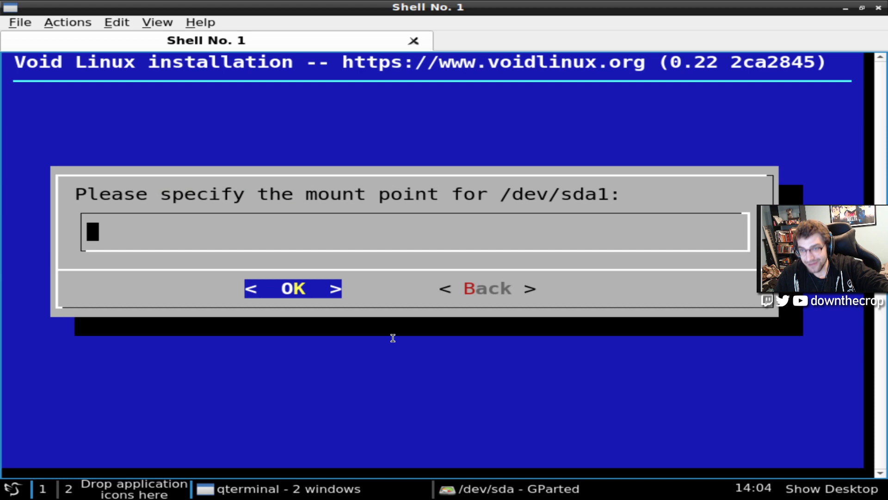
type("/boot/efi")
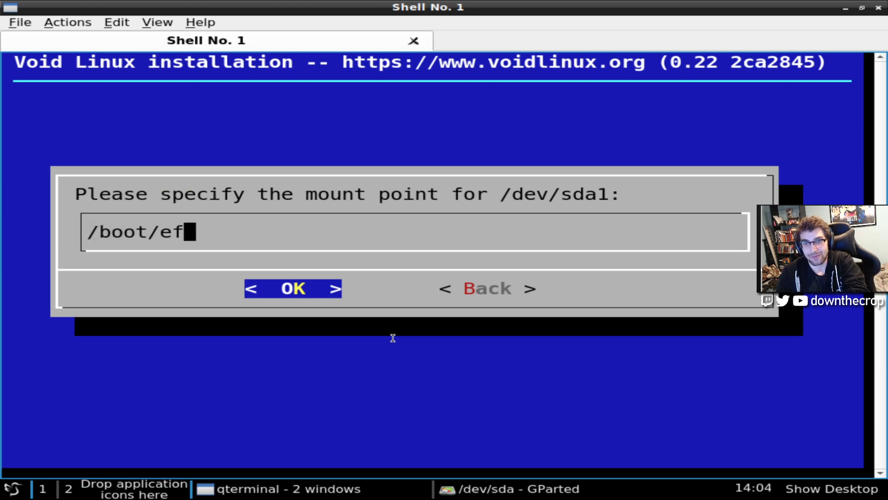
key("Return")
key("Return")
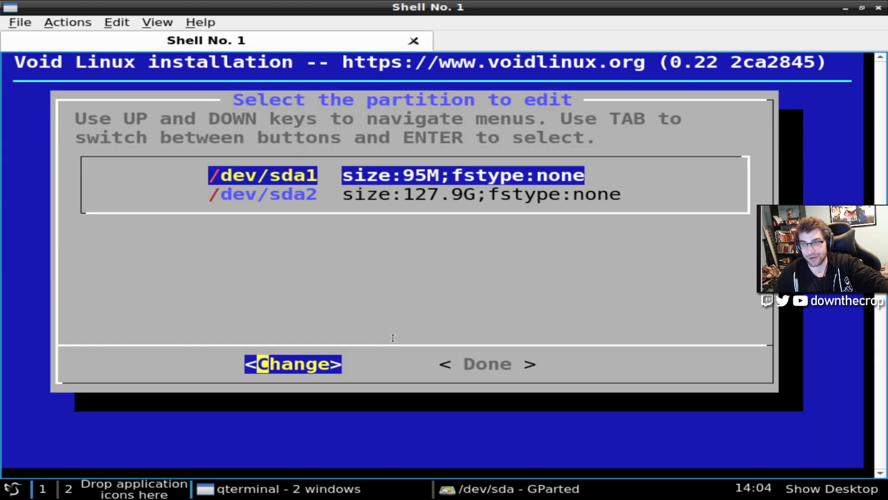
Format /dev/sda2 as a new btrfs filesystem mounted at /, then finish with Done
key("Down")
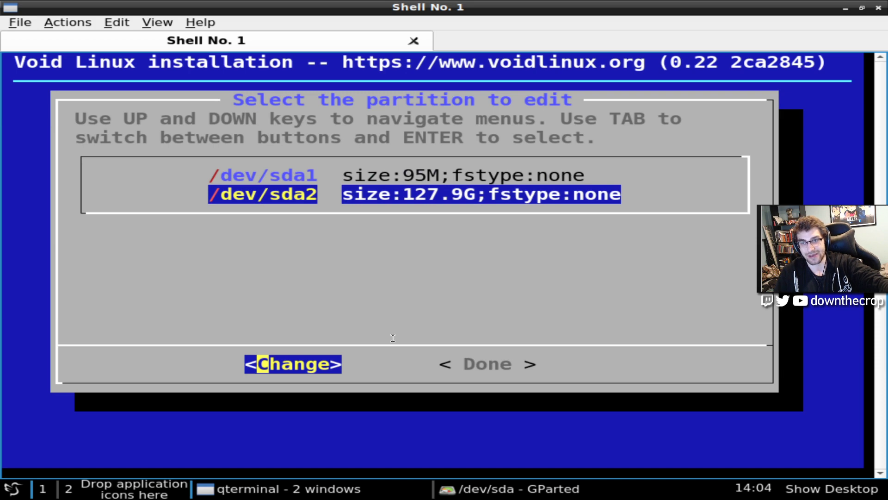
key("Return")
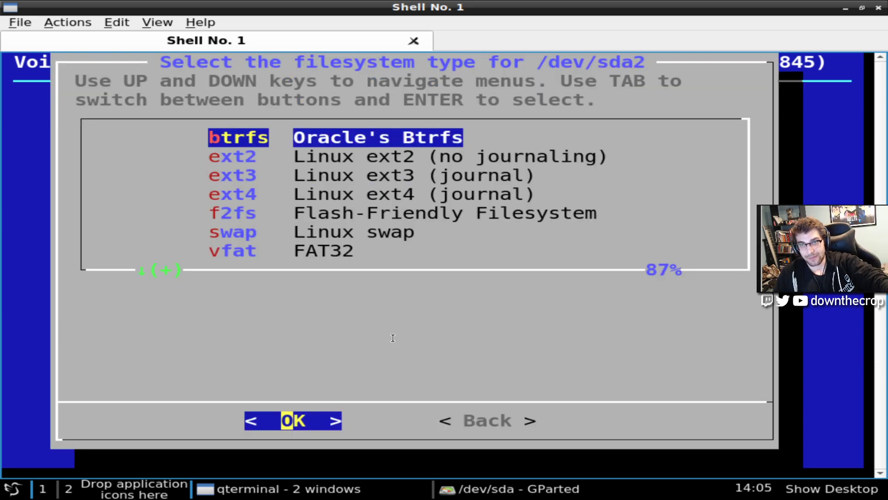
key("Down")
key("Down")
key("Down")
key("Down")
key("Down")
key("Down")
key("Down")
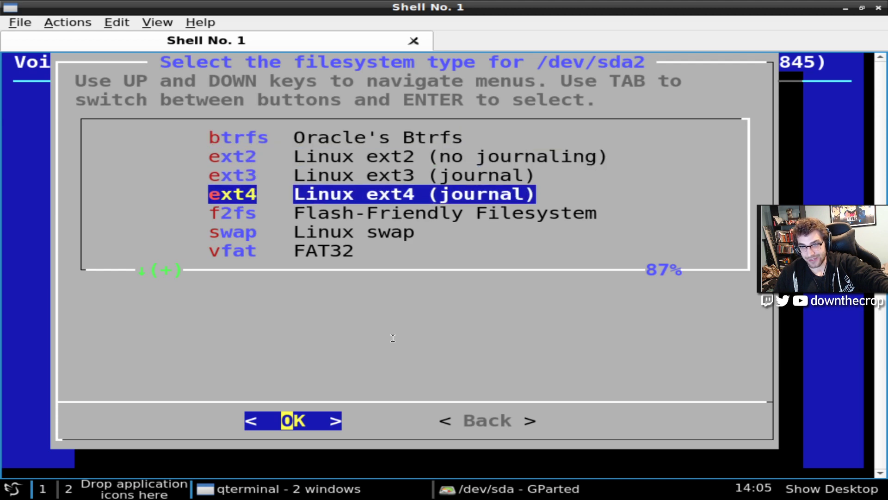
key("Up")
key("Up")
key("Up")
key("Up")
key("Up")
key("Up")
key("Up")
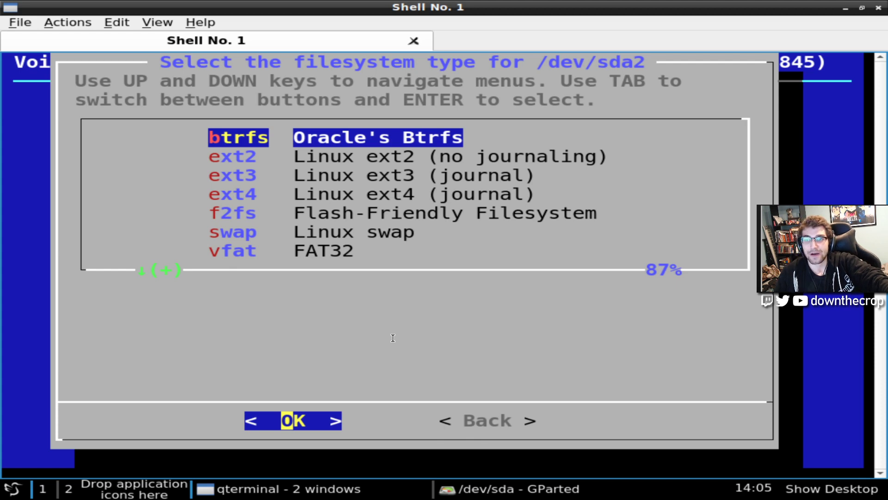
key("Return")
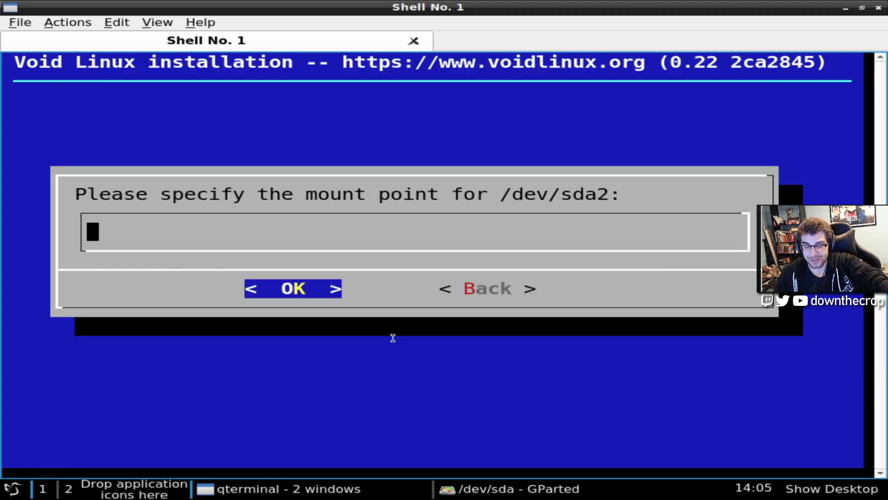
type("/")
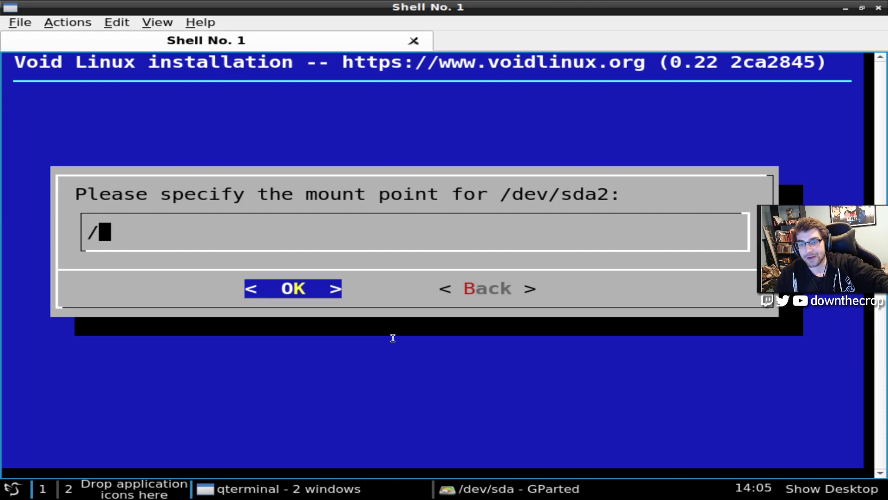
key("Return")
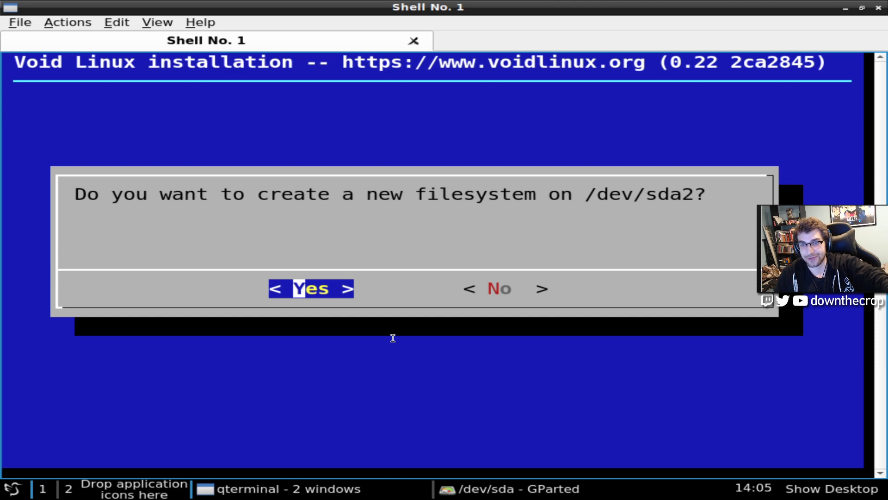
key("Return")
key("Tab")
key("Return")
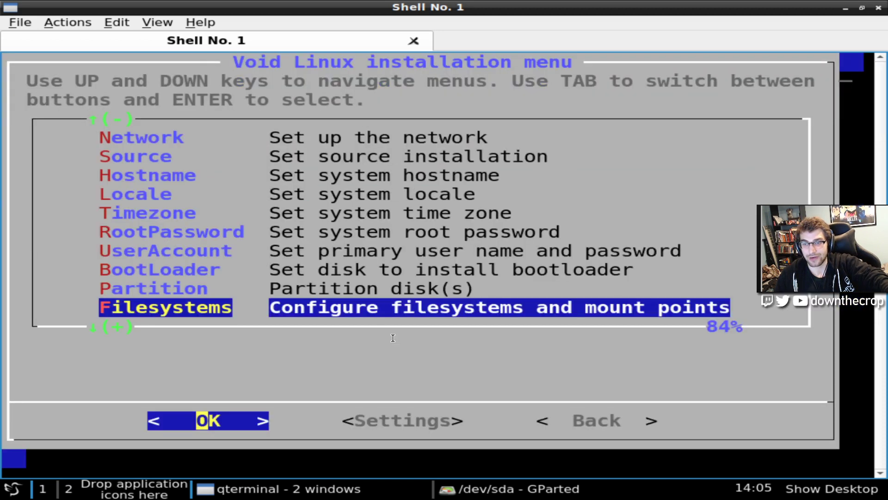
Briefly enter and leave the /dev/sda partitioning step, back to the main menu
key("Up")
key("Return")
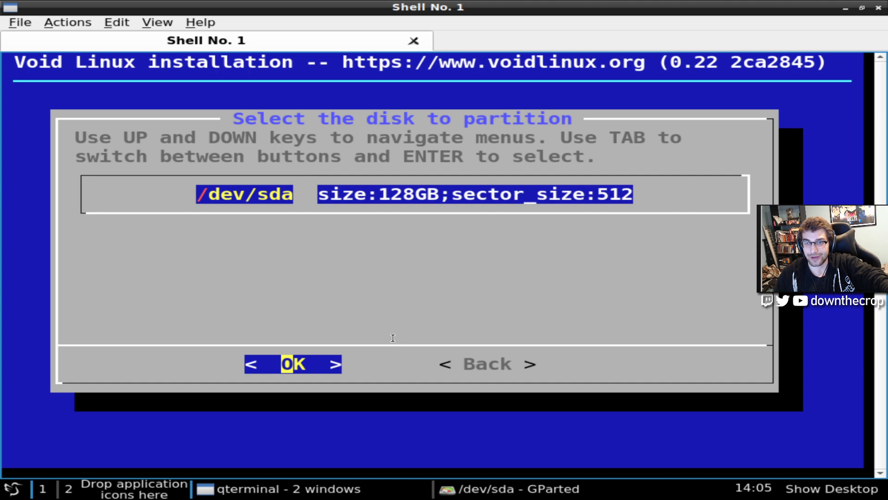
key("Tab")
key("Return")
key("Down")
key("Up")
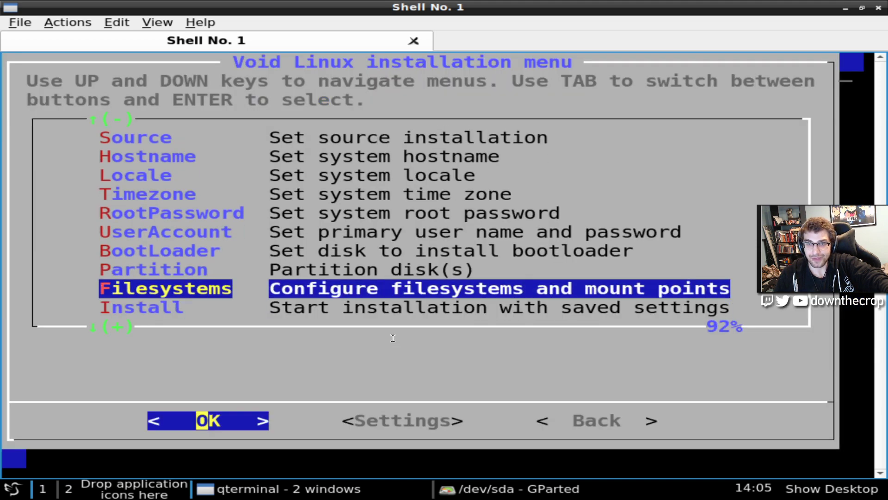
Review the /dev/sda1 and /dev/sda2 filesystem settings, then choose Install
key("Return")
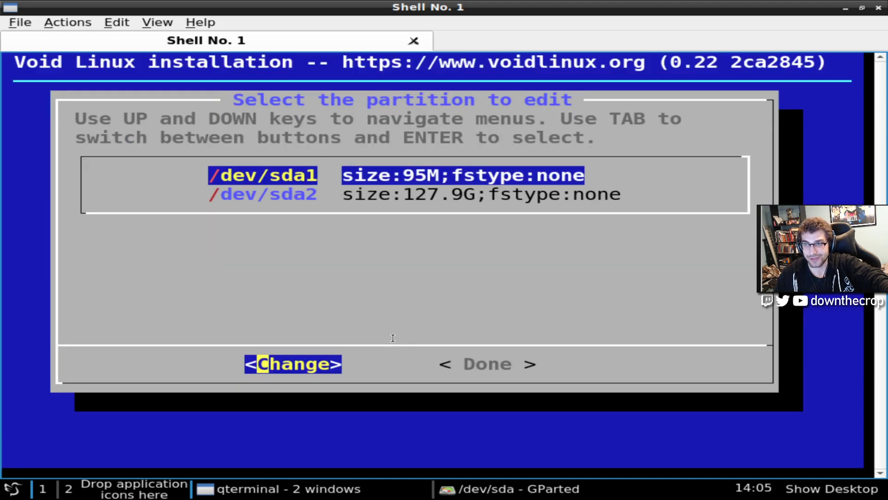
key("Down")
key("Tab")
key("Tab")
key("Tab")
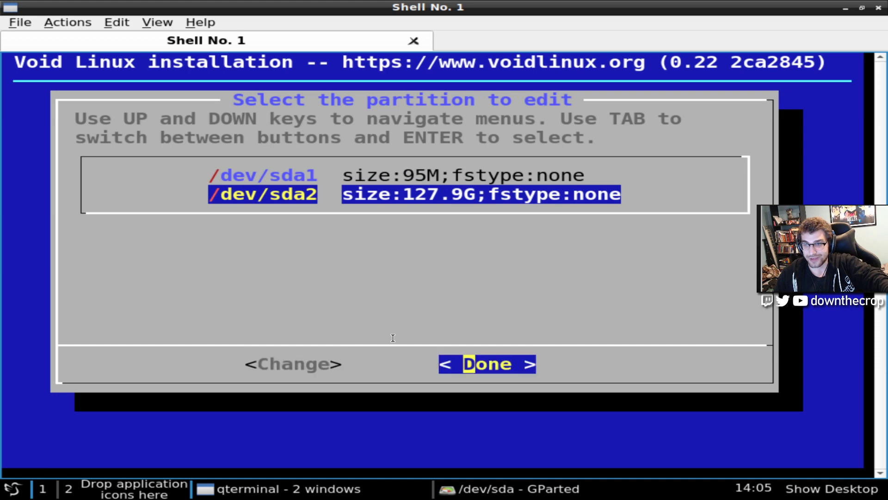
key("Return")
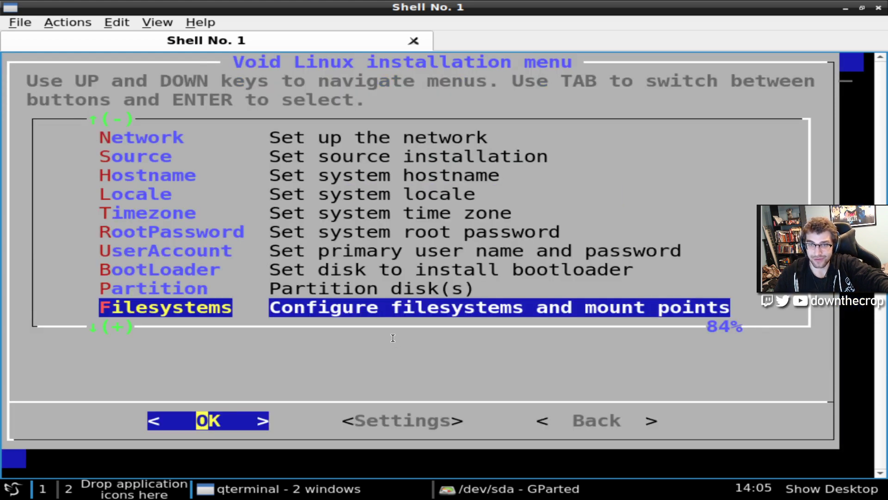
key("Down")
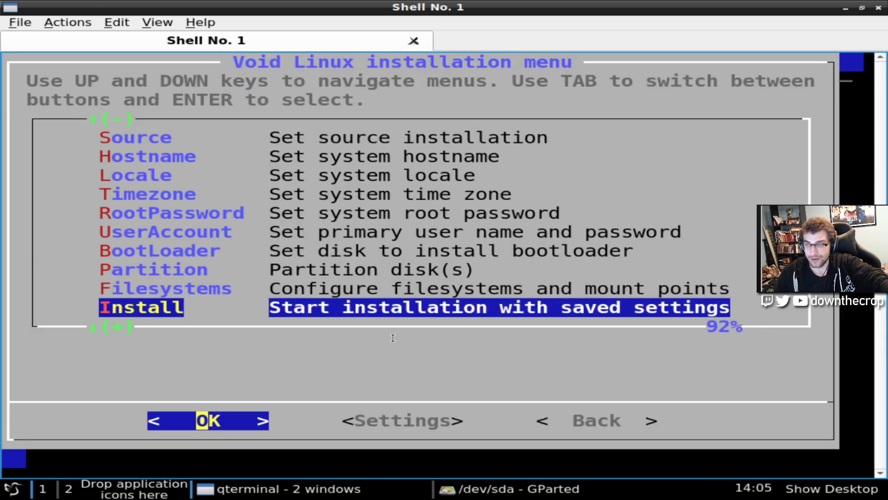
key("Return")
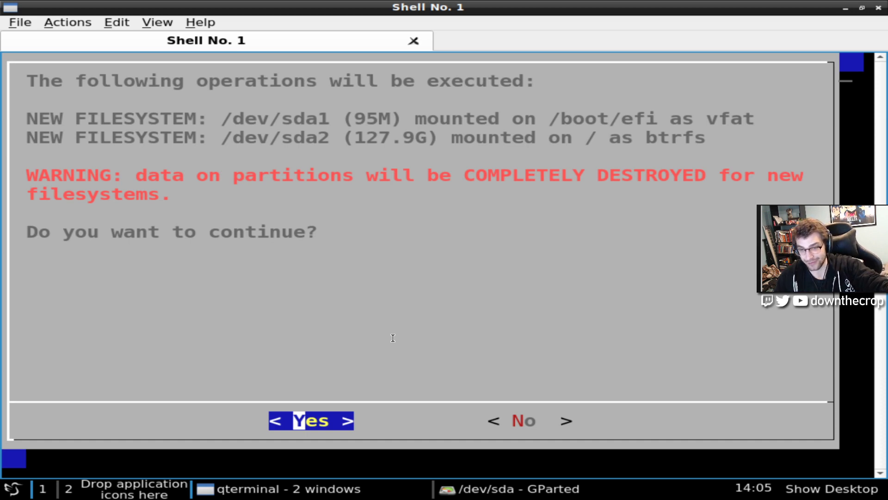
Approve wiping /dev/sda1 and /dev/sda2 and let Void Linux install to completion
key("Right")
key("Left")
key("Right")
key("Left")
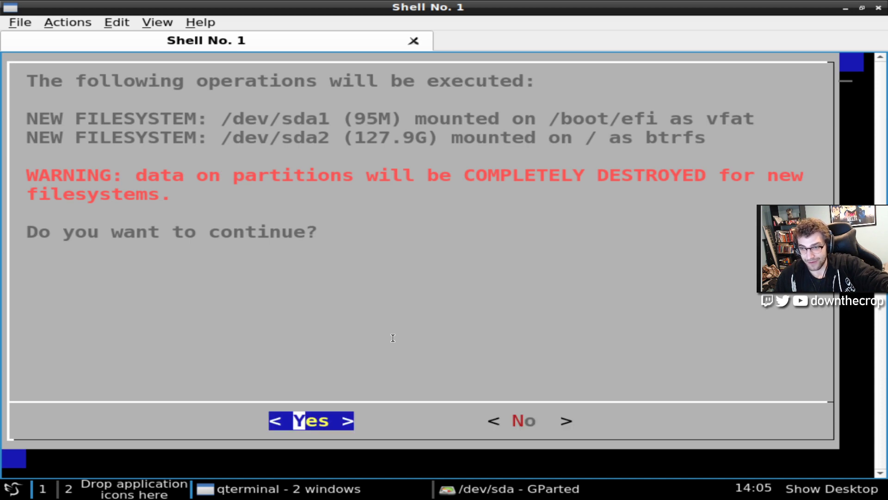
key("Return")
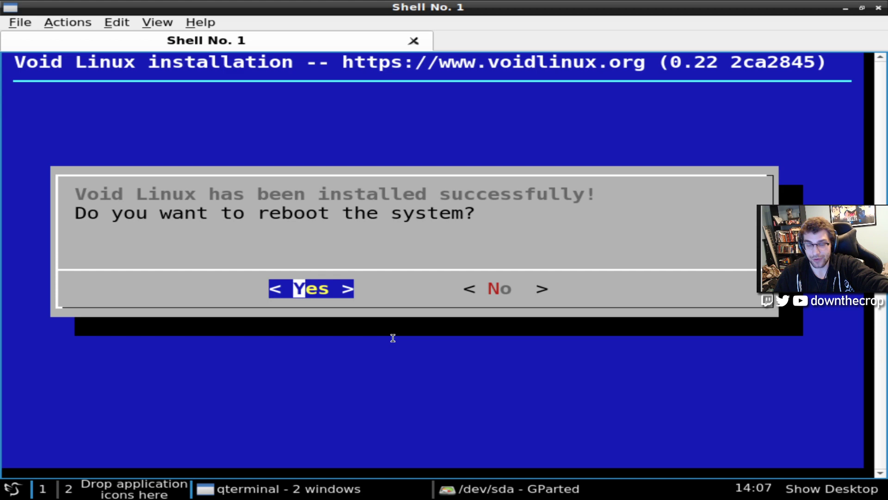
Reboot, halt the GRUB countdown, and boot the Void GNU/Linux entry
key("n")
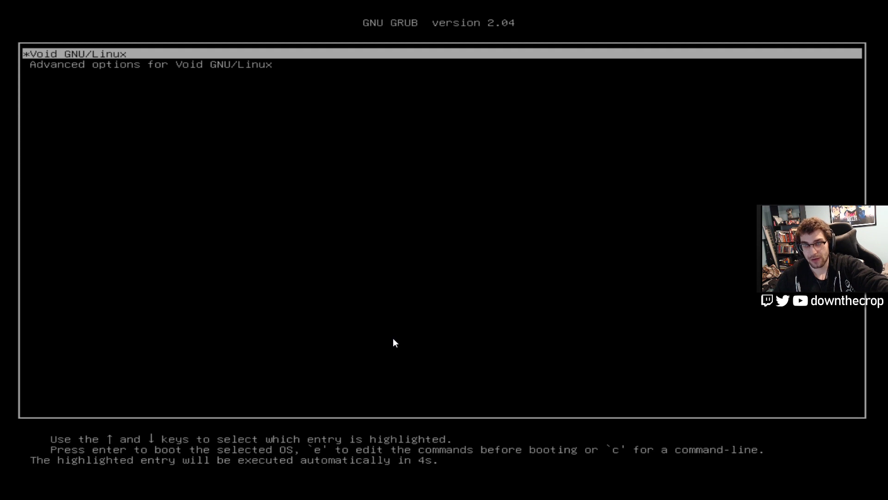
key("Up")
key("Down")
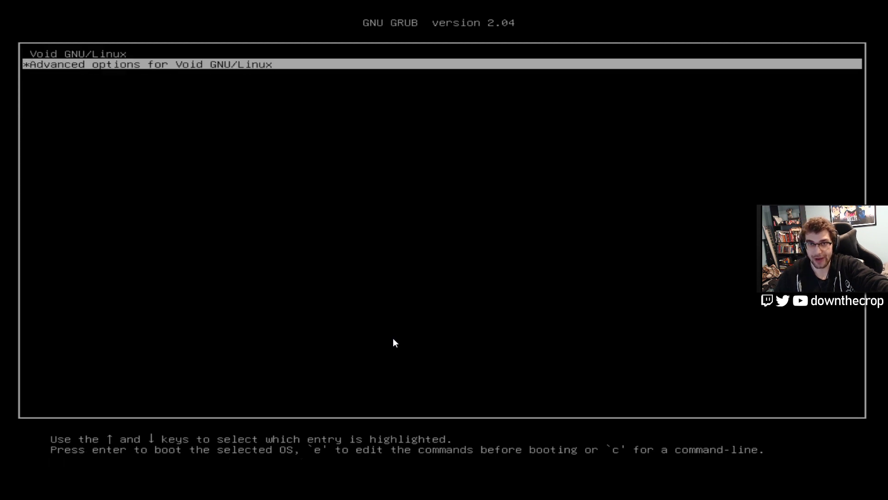
key("Up")
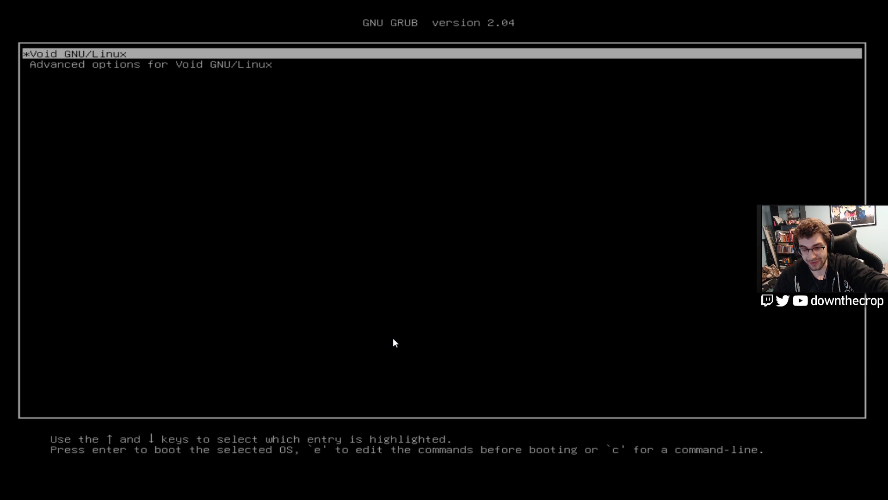
key("Return")
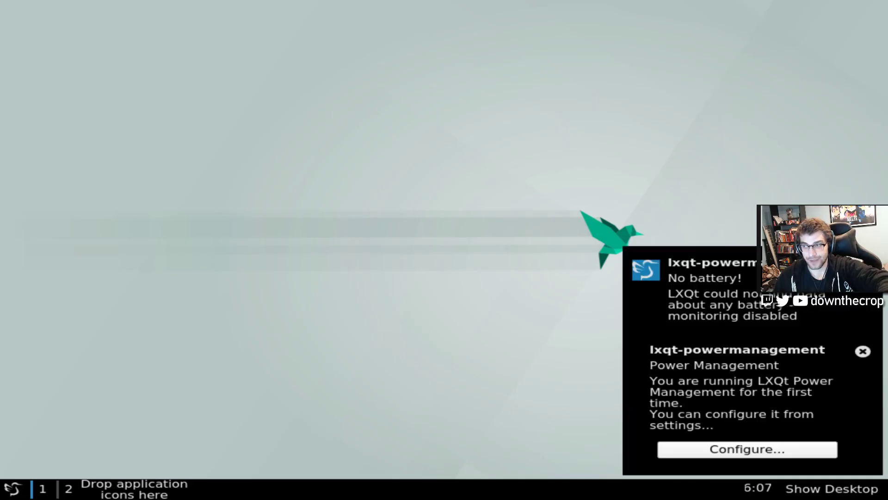
Dismiss the power-management notice and its settings window, then open the LXQt application menu
left_click(865, 358)
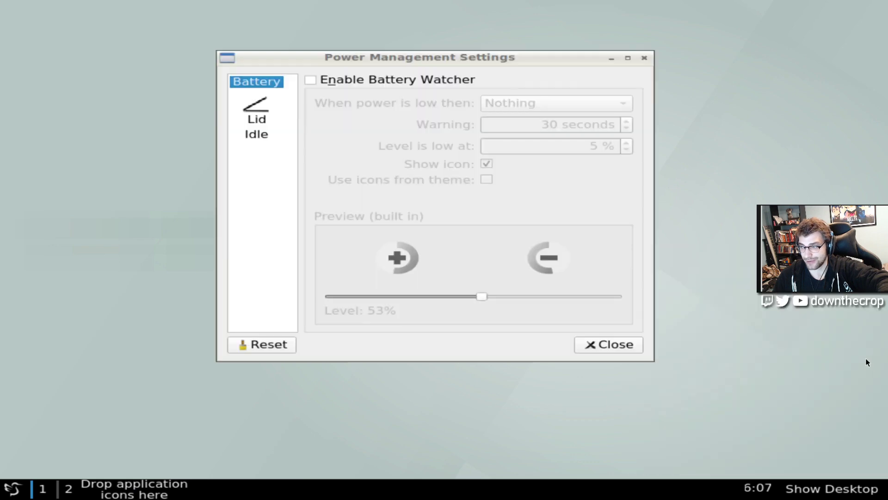
left_click(601, 344)
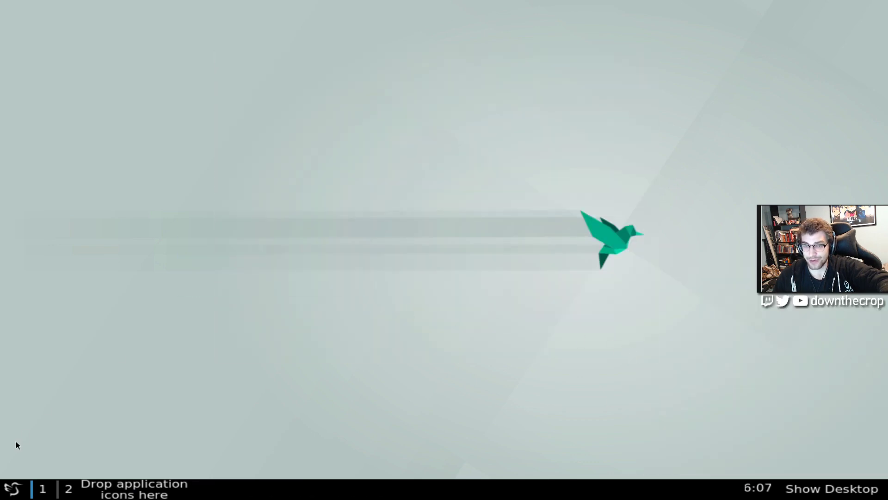
left_click(11, 489)
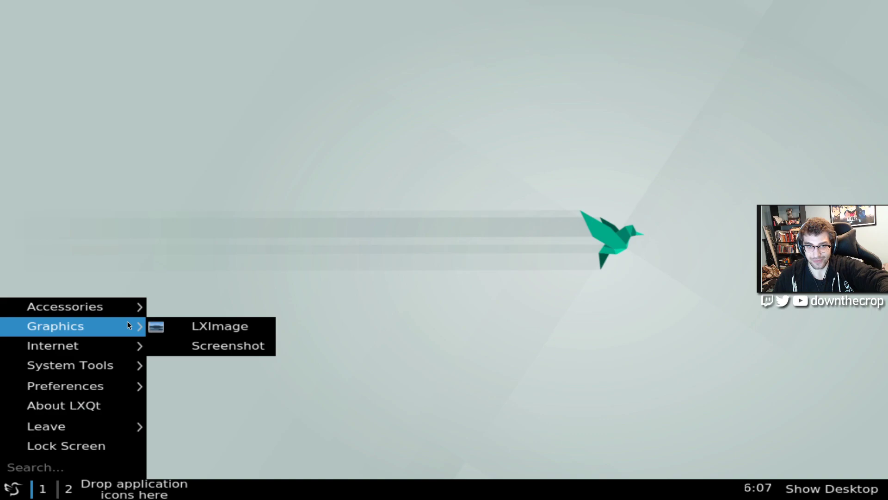